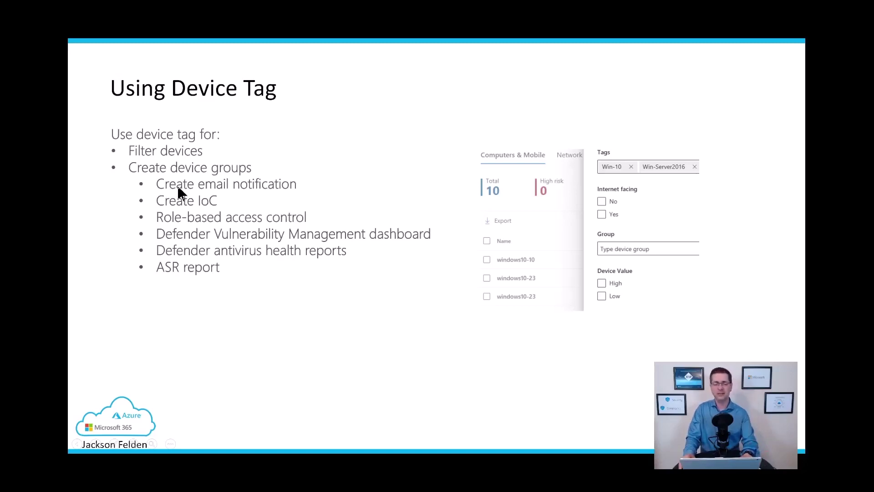
# Leave the PowerPoint slideshow and switch to the Microsoft 365 Defender portal in Edge, dismissing the search data collection prompt.
pyautogui.press('Escape')
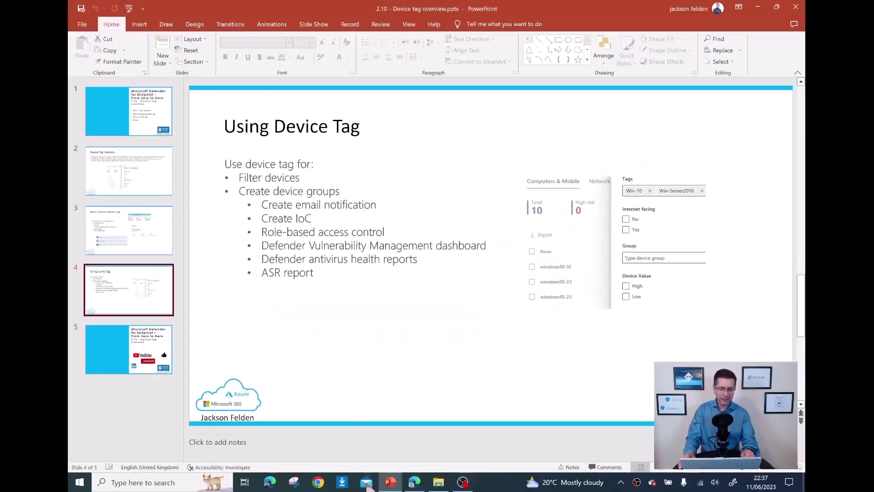
pyautogui.click(421, 486)
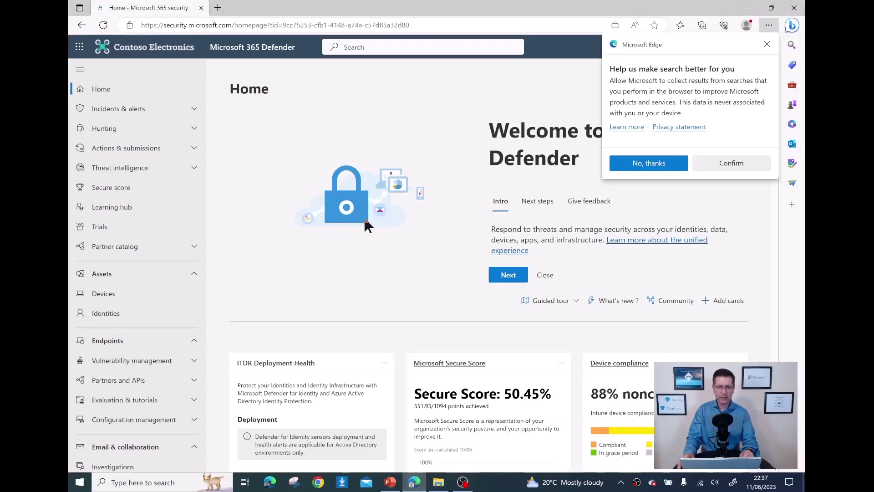
pyautogui.click(766, 45)
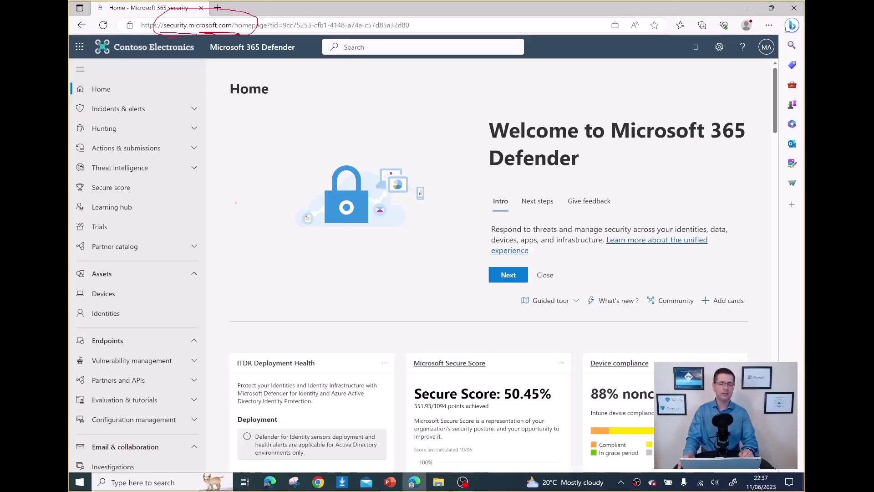
pyautogui.press('Escape')
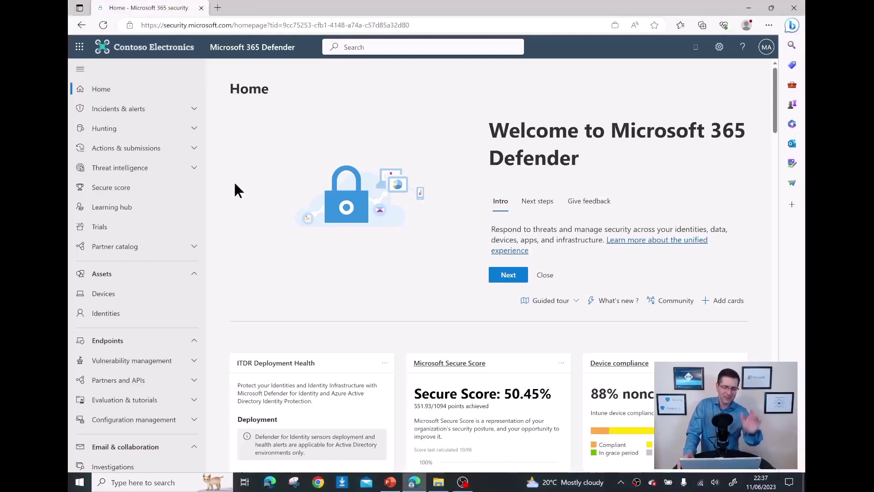
# Open the device inventory and examine which tags are assigned to the listed computers and servers.
pyautogui.click(113, 297)
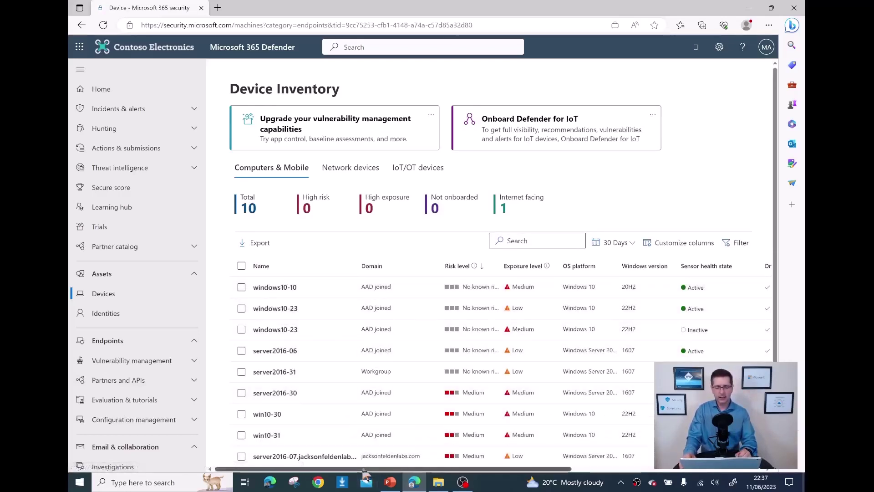
pyautogui.moveTo(364, 473); pyautogui.dragTo(554, 471)
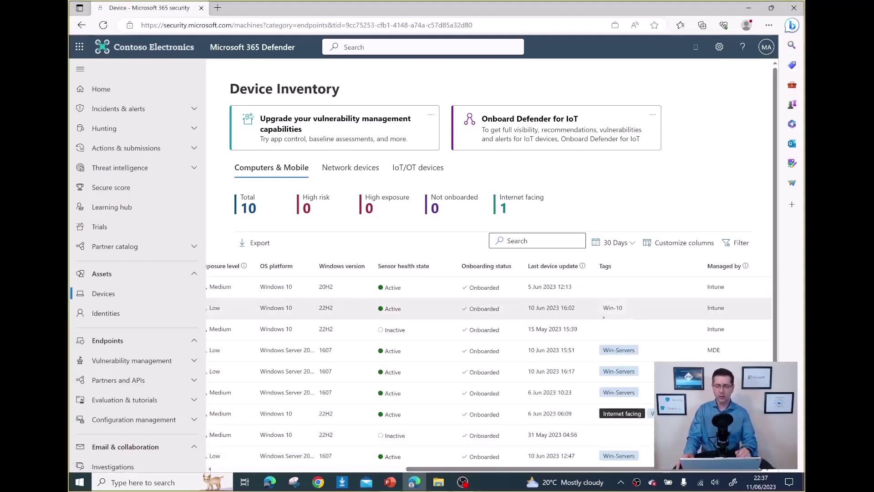
pyautogui.moveTo(605, 256); pyautogui.dragTo(612, 271)
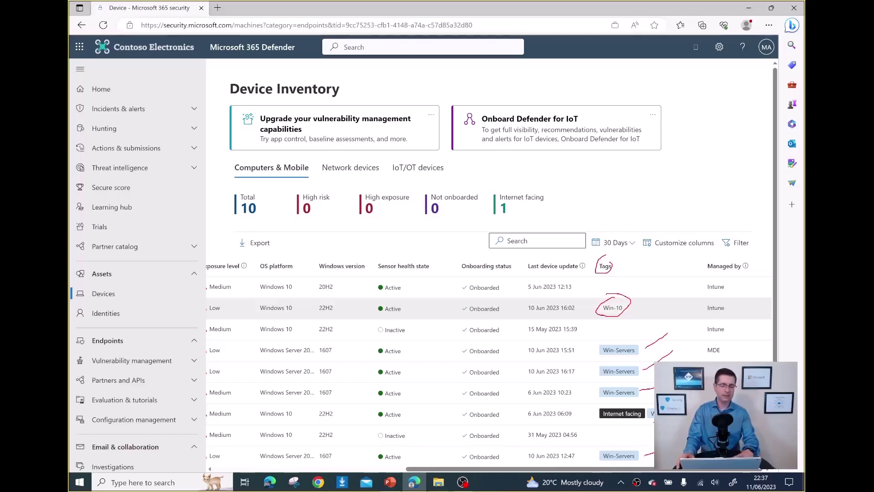
pyautogui.press('Escape')
pyautogui.moveTo(438, 469); pyautogui.dragTo(258, 460)
pyautogui.hscroll(5, 258, 461)
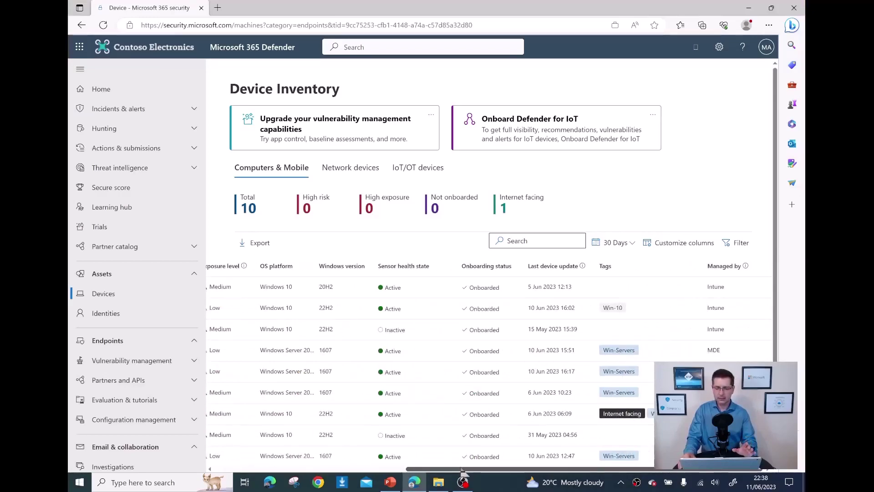
pyautogui.hscroll(-6, 258, 461)
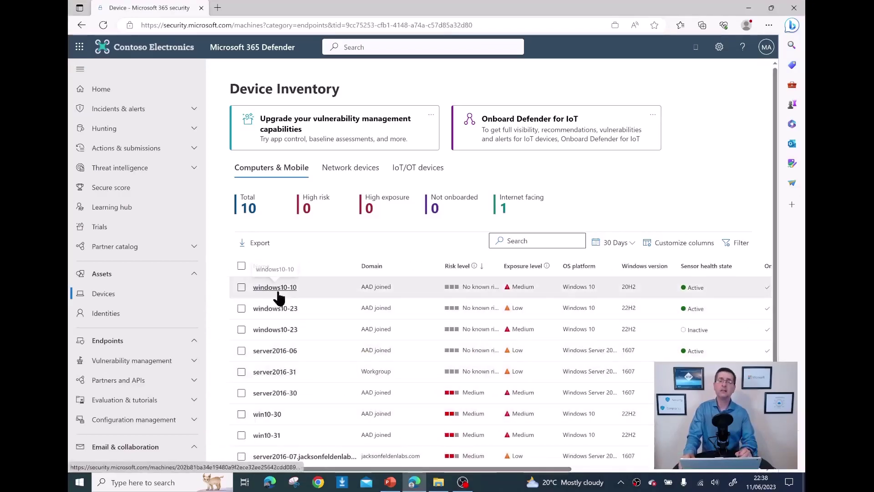
pyautogui.hscroll(5, 394, 469)
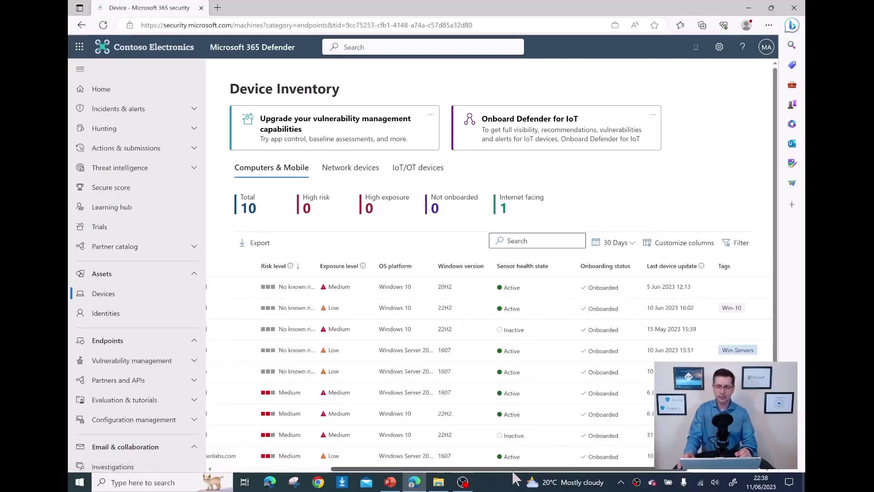
pyautogui.hscroll(-5, 389, 465)
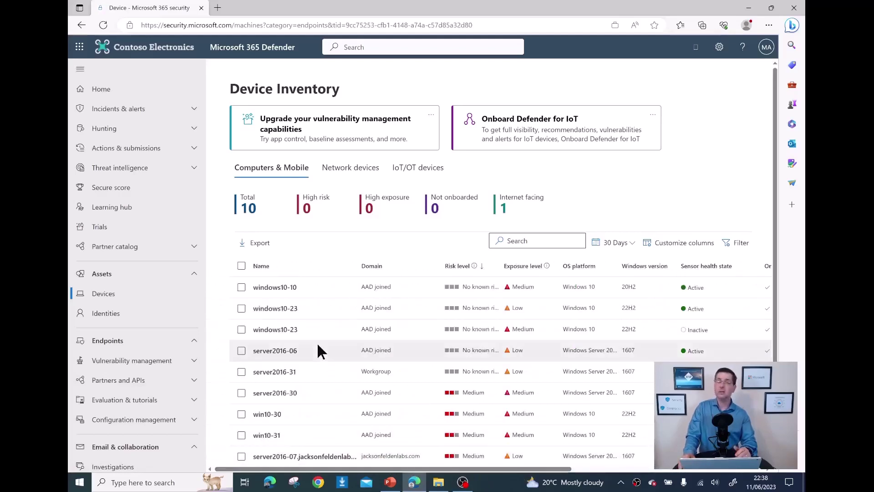
# Assign the existing Win-10 tag to the windows10-10 device and save the change.
pyautogui.click(280, 288)
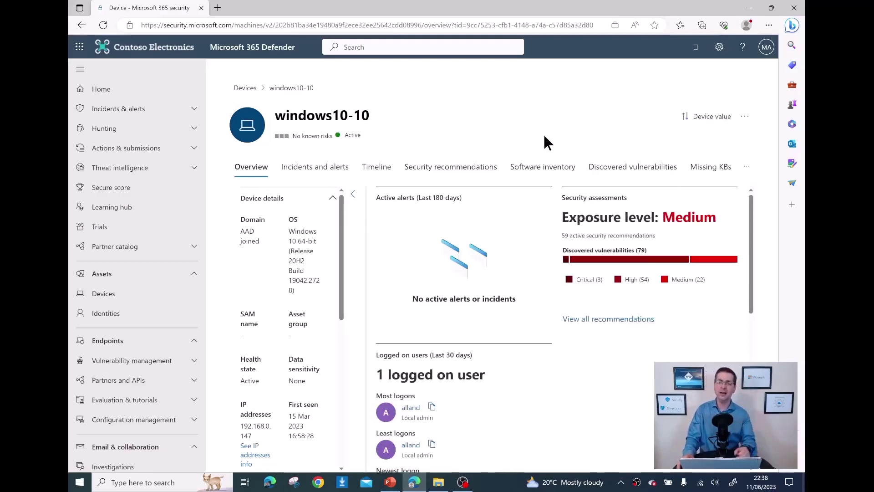
pyautogui.click(746, 119)
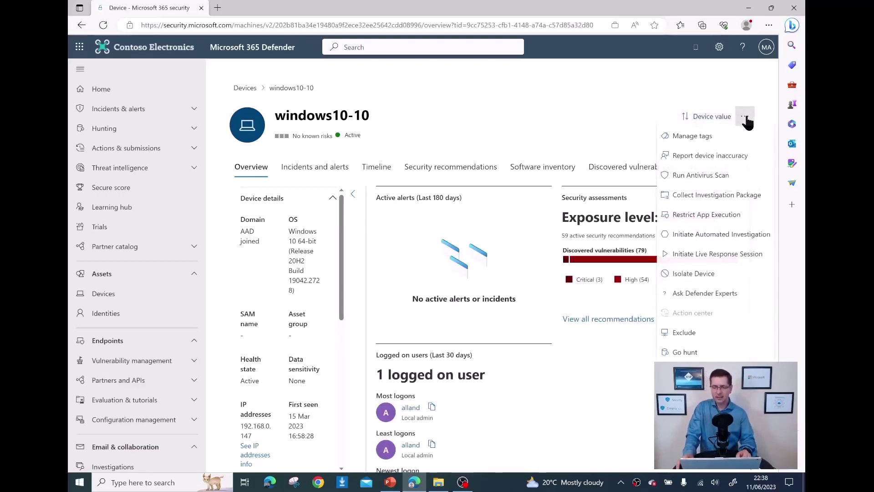
pyautogui.click(681, 140)
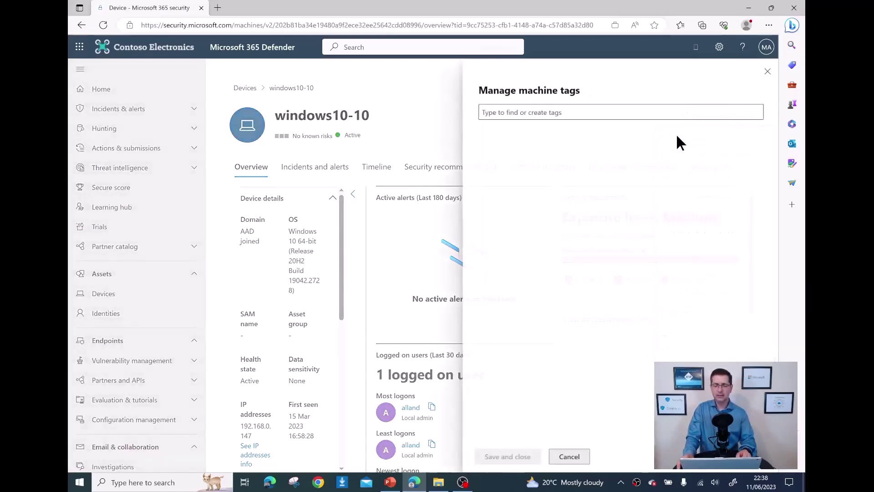
pyautogui.click(540, 115)
pyautogui.write('Win')
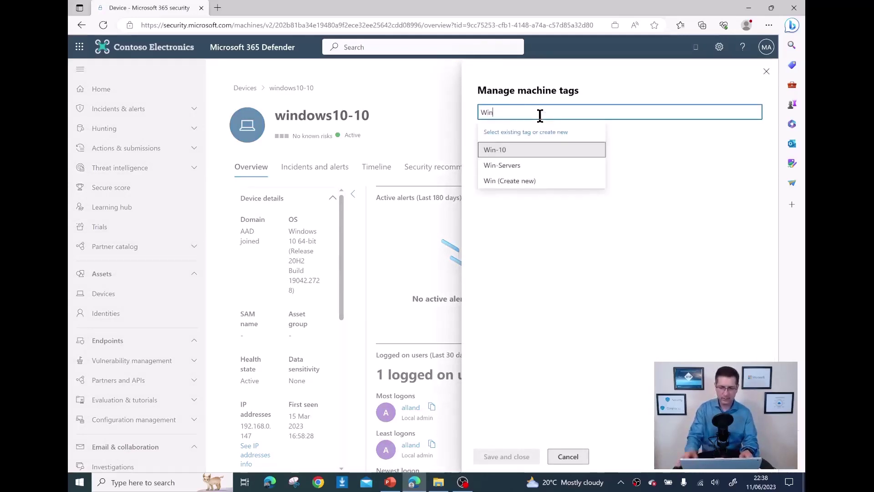
pyautogui.click(515, 152)
pyautogui.click(496, 460)
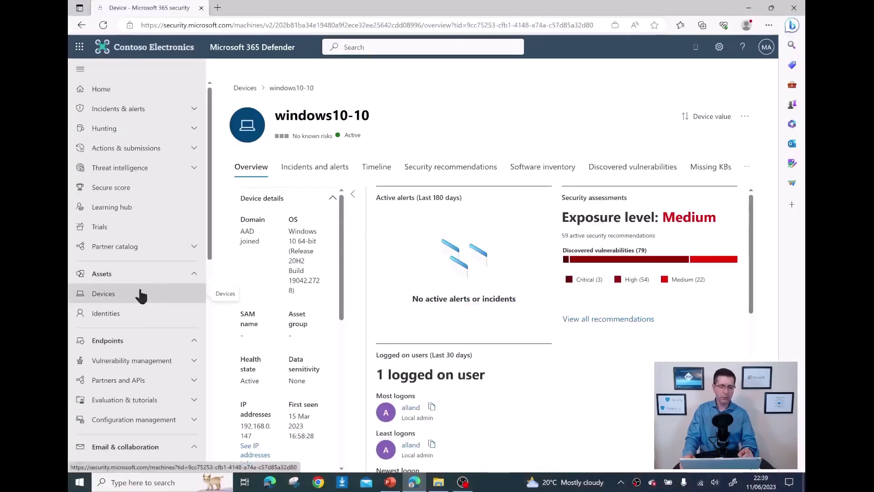
# Return to the device inventory and check the tag assigned to windows10-10.
pyautogui.click(141, 295)
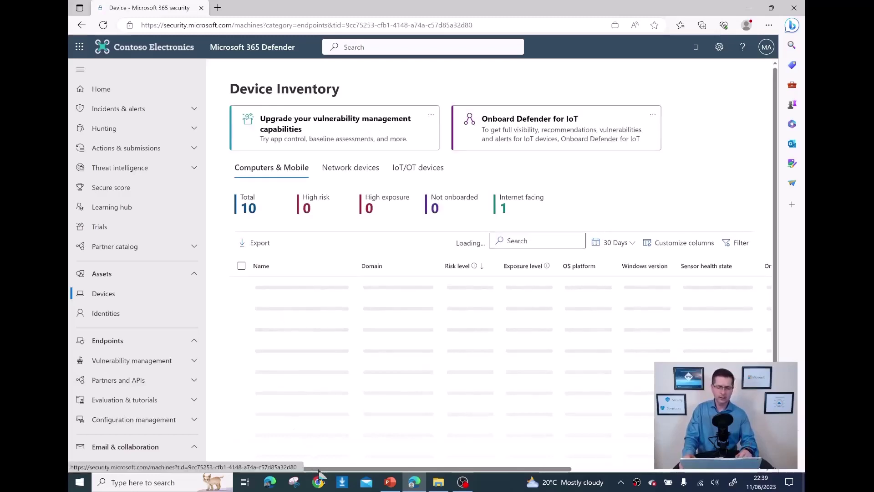
pyautogui.moveTo(329, 470); pyautogui.dragTo(532, 469)
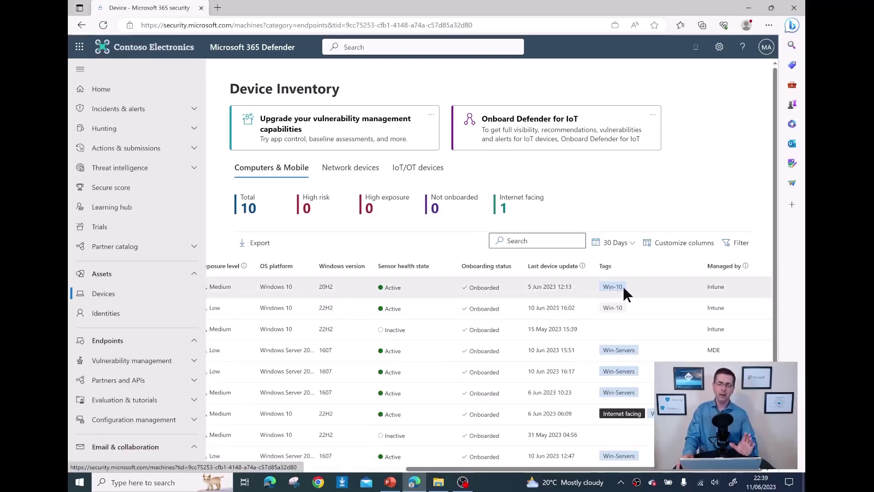
pyautogui.moveTo(442, 474)
pyautogui.mouseDown()
pyautogui.moveTo(303, 469)
pyautogui.moveTo(455, 471)
pyautogui.mouseUp()
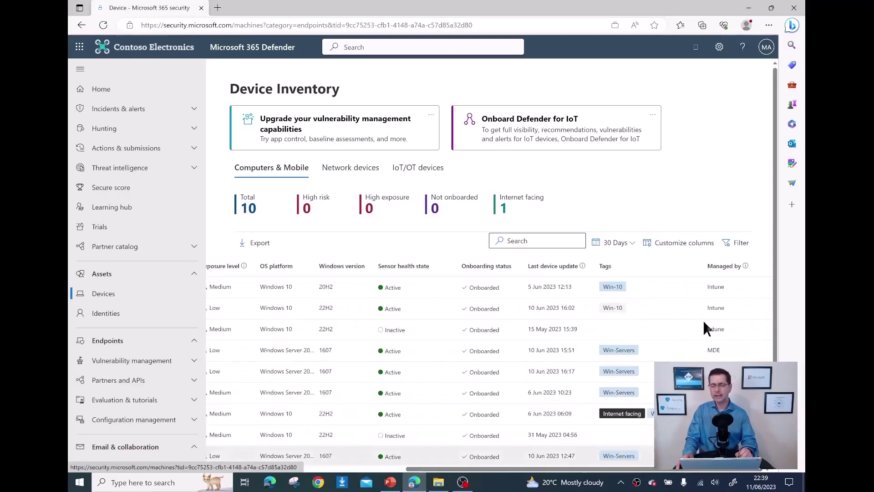
# Filter the device inventory by the Win-10 tag.
pyautogui.click(738, 246)
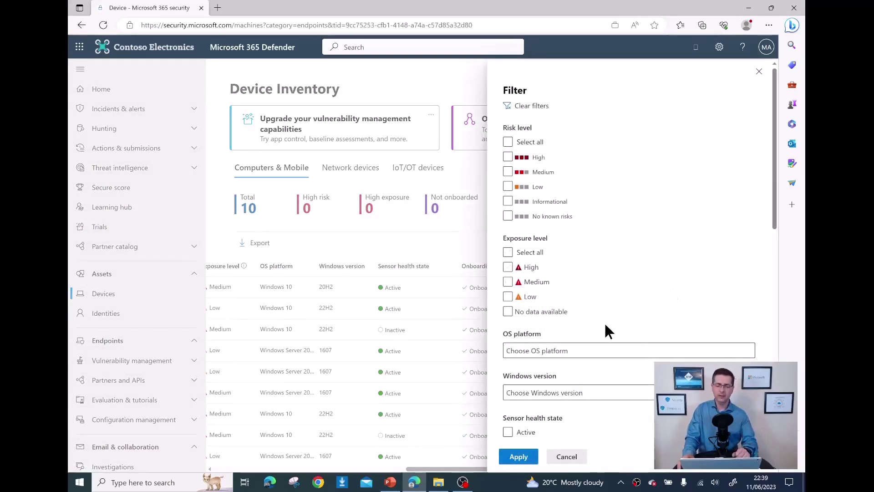
pyautogui.scroll(-3, 604, 323)
pyautogui.scroll(3, 599, 315)
pyautogui.scroll(-3, 560, 273)
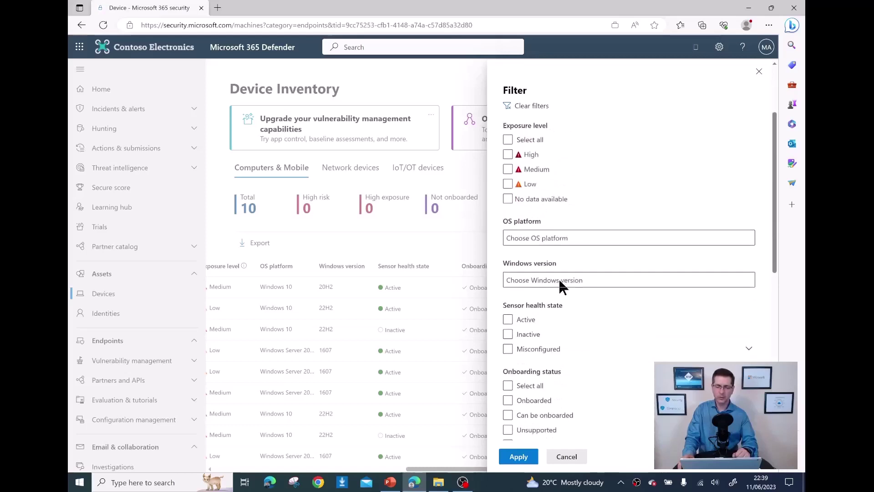
pyautogui.scroll(-10, 559, 281)
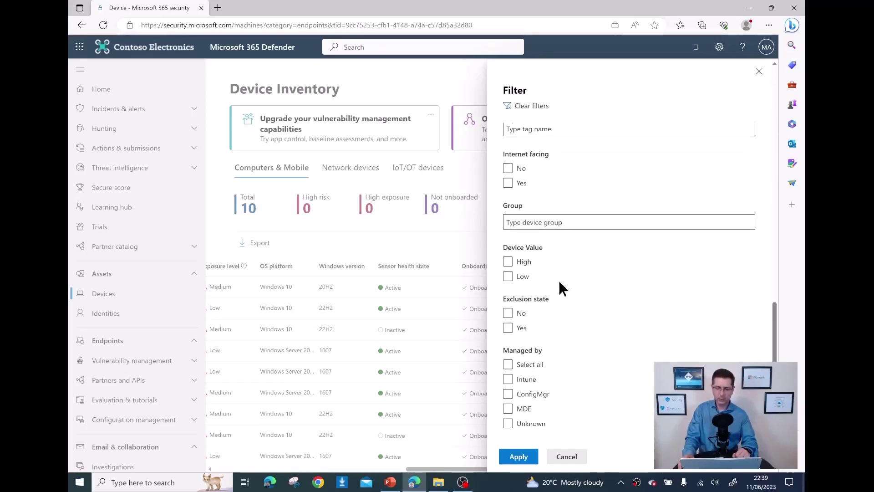
pyautogui.scroll(2, 558, 279)
pyautogui.click(520, 189)
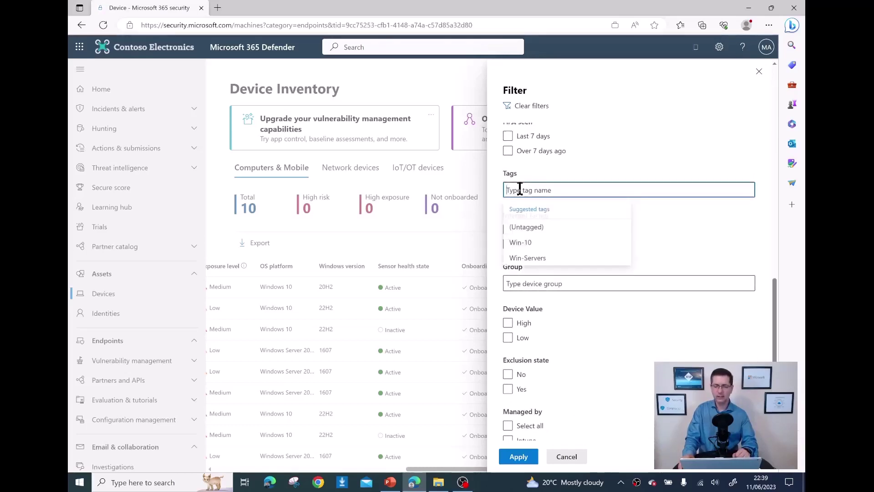
pyautogui.click(530, 245)
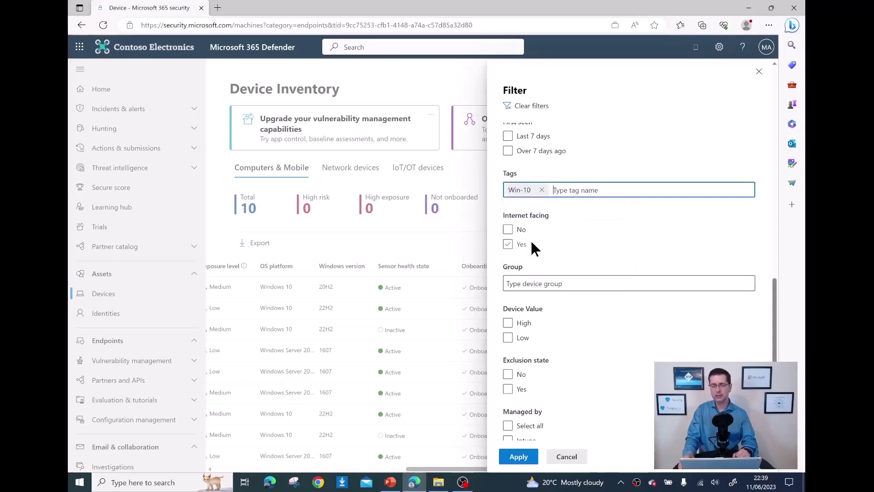
pyautogui.click(518, 459)
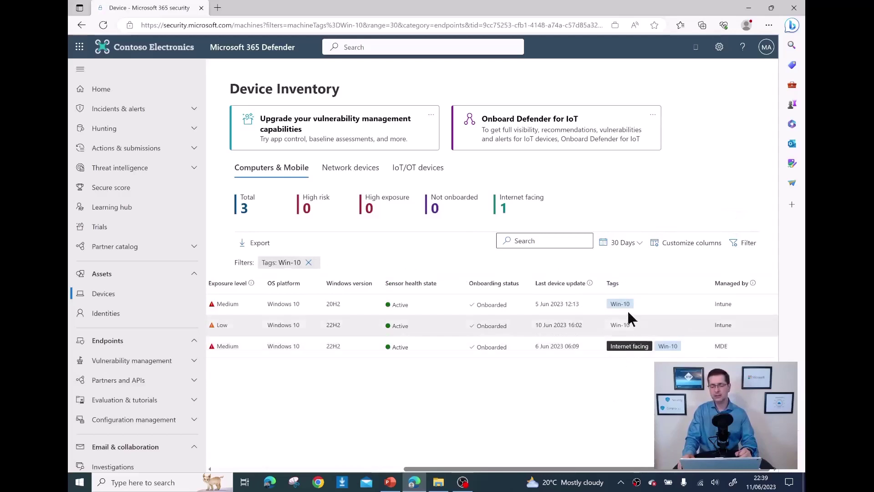
# Replace the Win-10 tag in the device inventory filter with Win-Servers and view the matching device names.
pyautogui.click(745, 245)
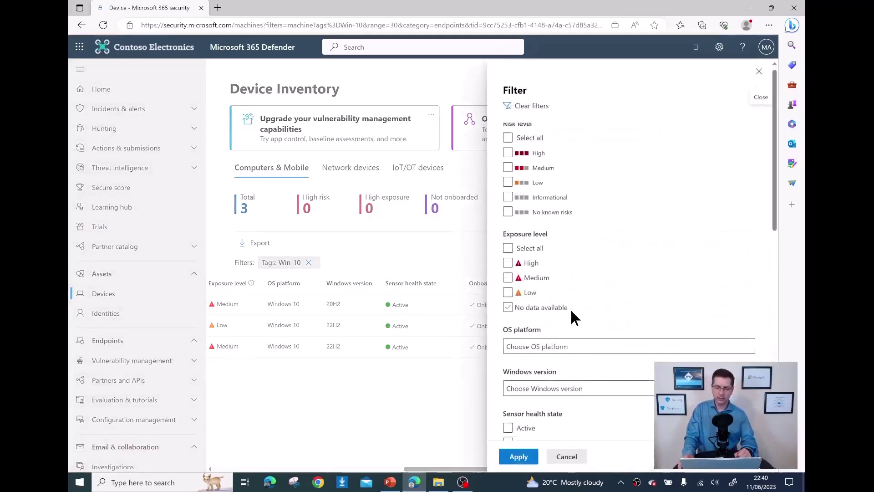
pyautogui.scroll(-12, 569, 308)
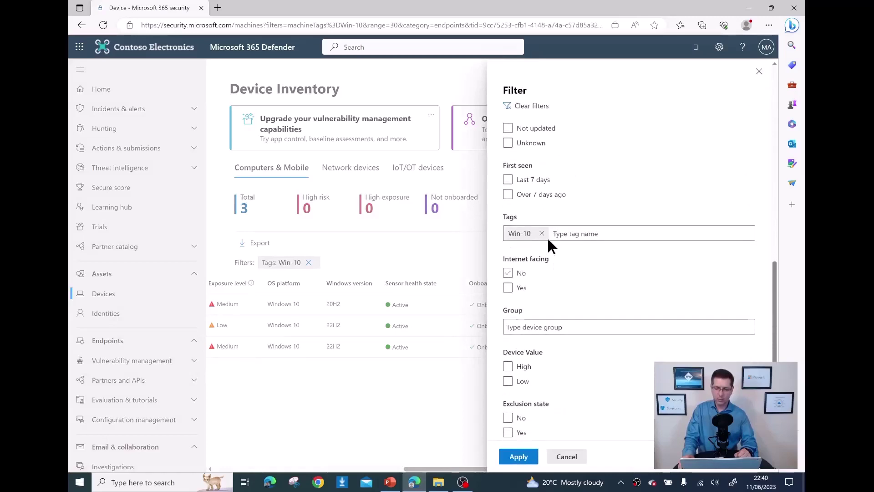
pyautogui.click(542, 233)
pyautogui.click(551, 233)
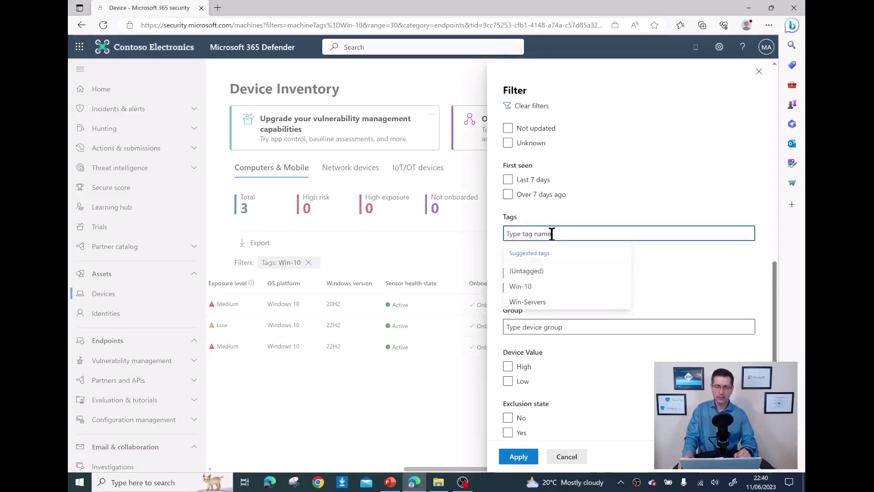
pyautogui.click(558, 304)
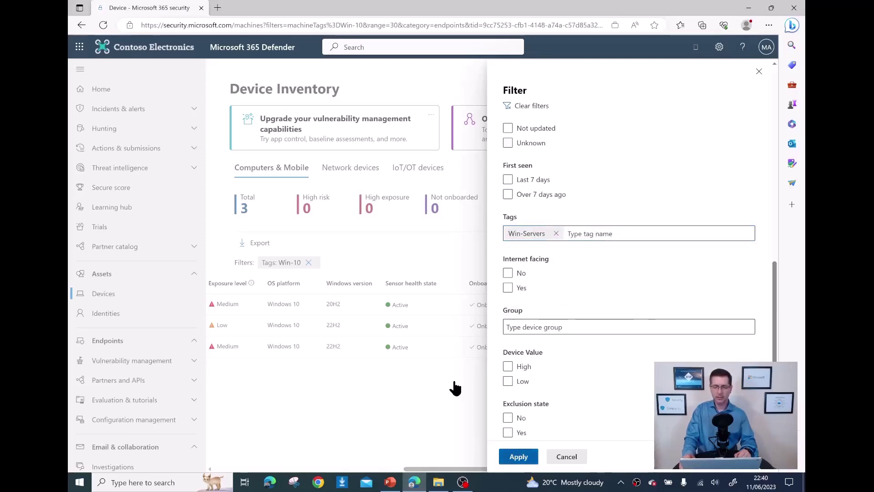
pyautogui.click(516, 458)
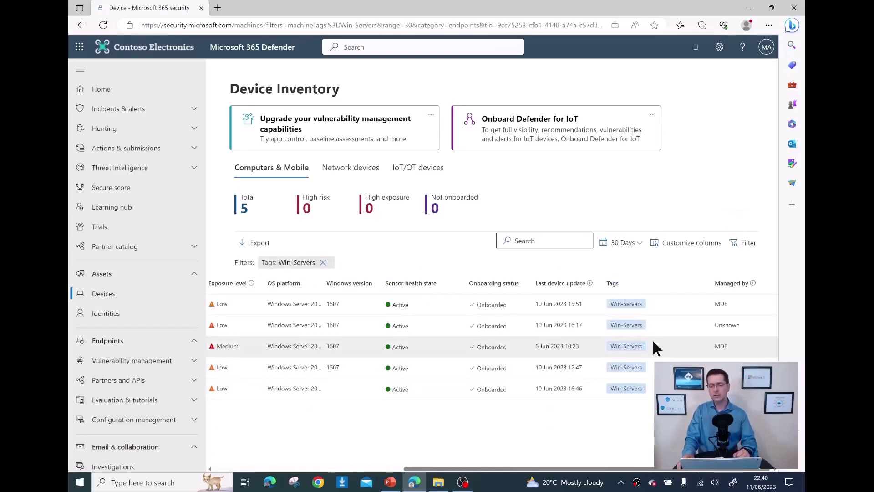
pyautogui.moveTo(414, 468); pyautogui.dragTo(196, 460)
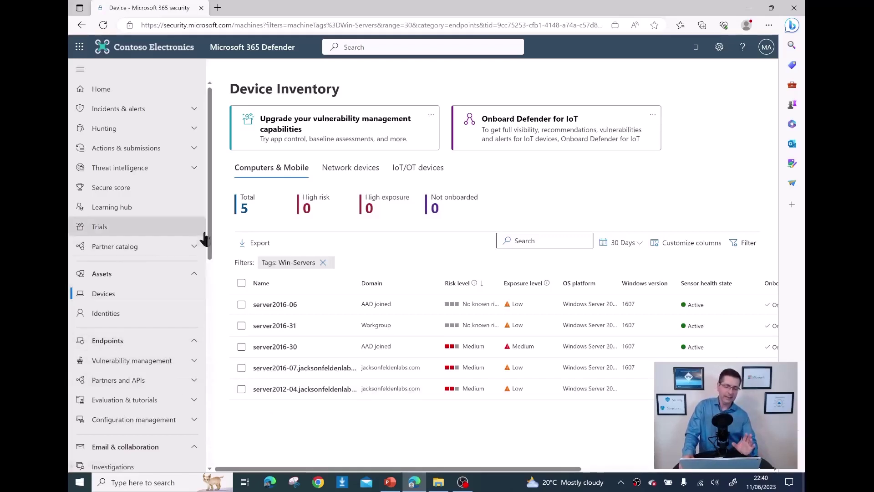
# Open the Endpoints section of the portal settings.
pyautogui.moveTo(211, 234); pyautogui.dragTo(216, 444)
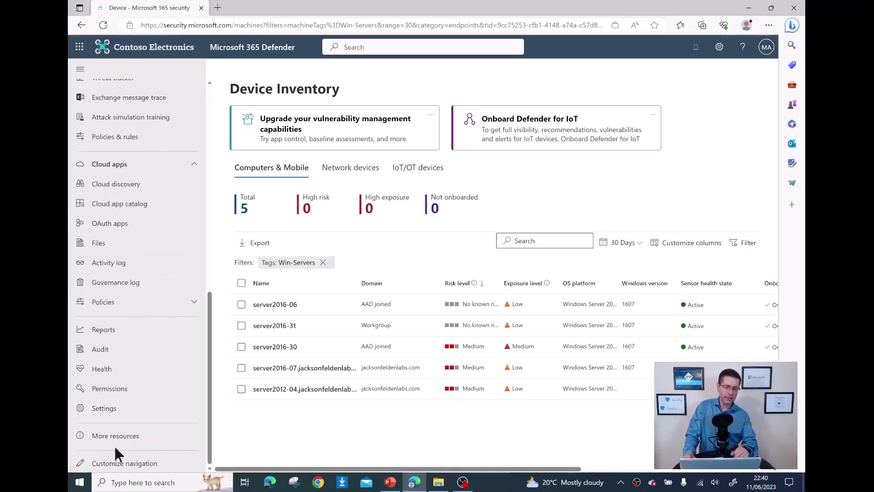
pyautogui.click(107, 412)
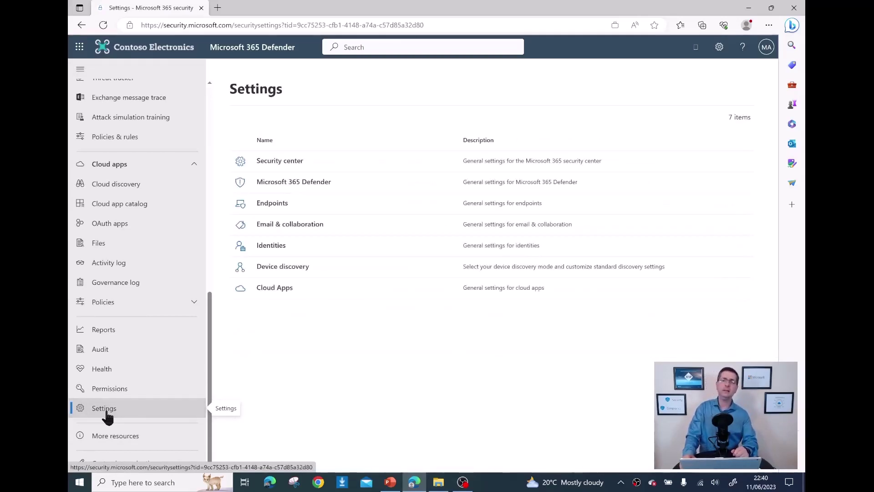
pyautogui.click(273, 204)
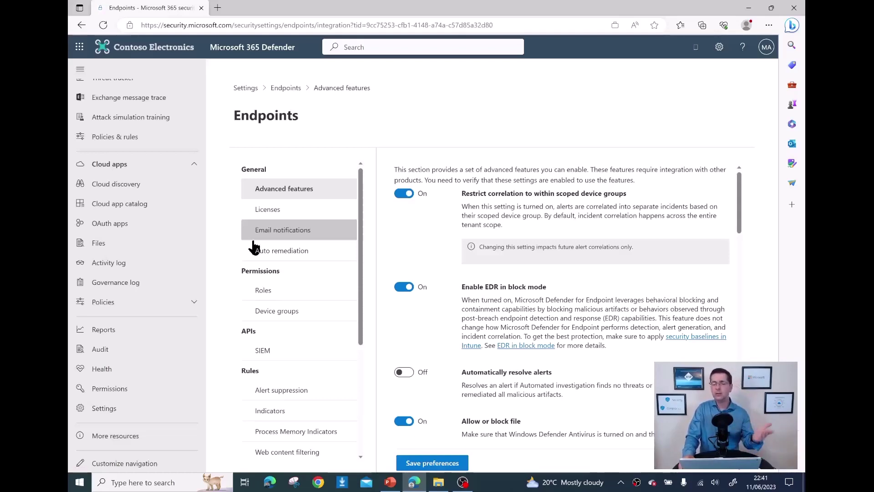
pyautogui.moveTo(361, 282); pyautogui.dragTo(369, 227)
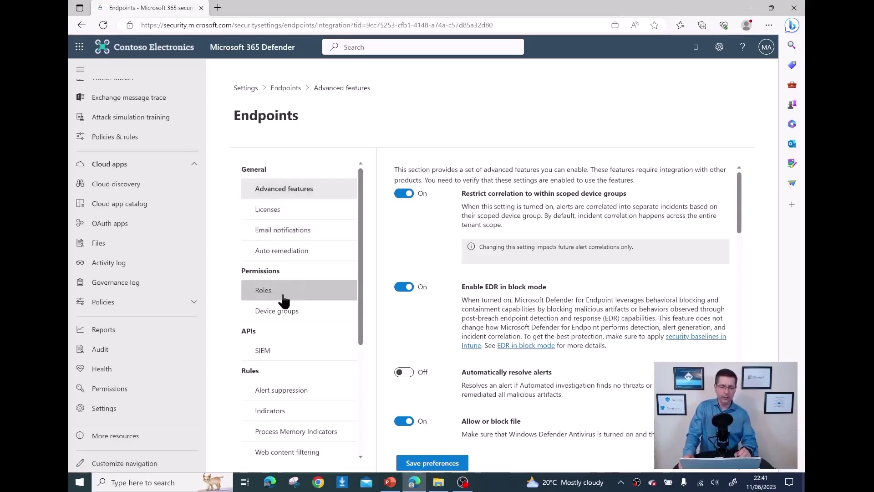
# Open the Win-Server device group in the Endpoints settings and review its tag matching rule and the available tag operators.
pyautogui.click(272, 318)
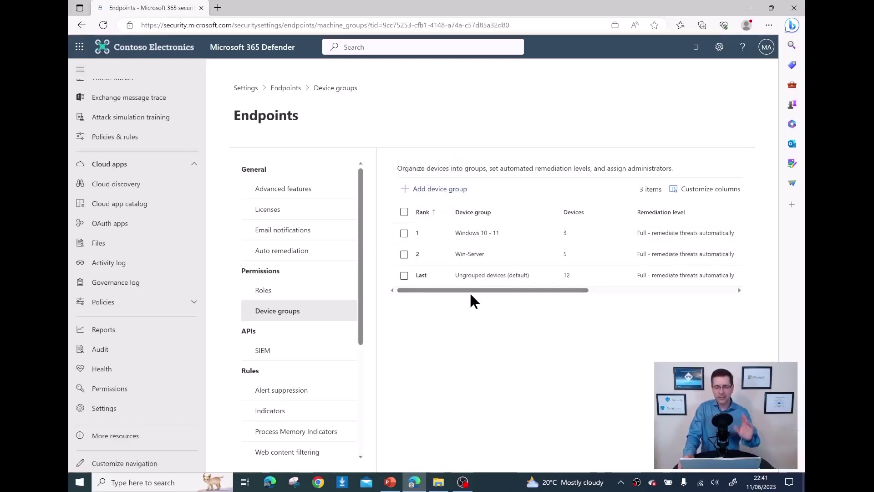
pyautogui.click(473, 253)
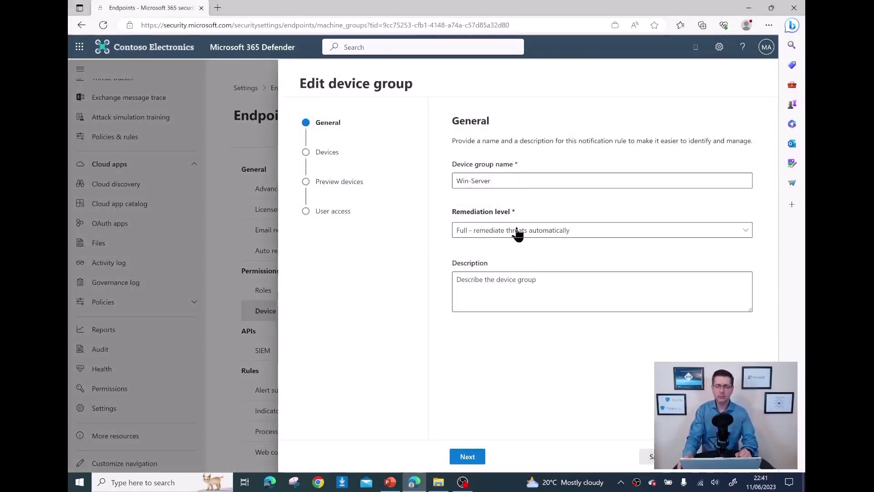
pyautogui.click(469, 457)
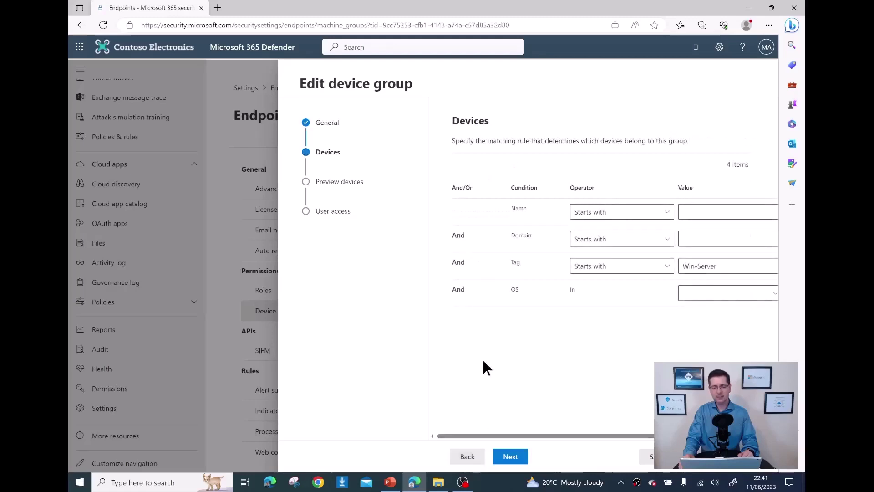
pyautogui.moveTo(502, 440)
pyautogui.mouseDown()
pyautogui.moveTo(530, 441)
pyautogui.moveTo(502, 438)
pyautogui.mouseUp()
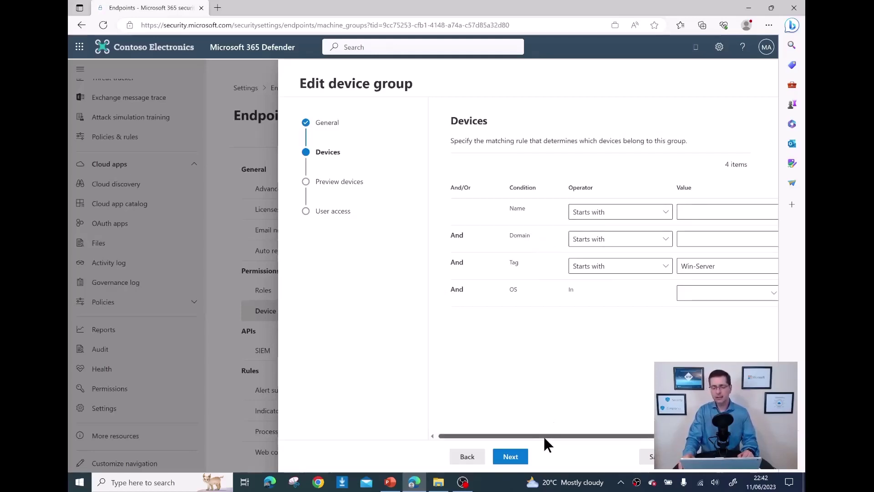
pyautogui.moveTo(561, 432); pyautogui.dragTo(591, 433)
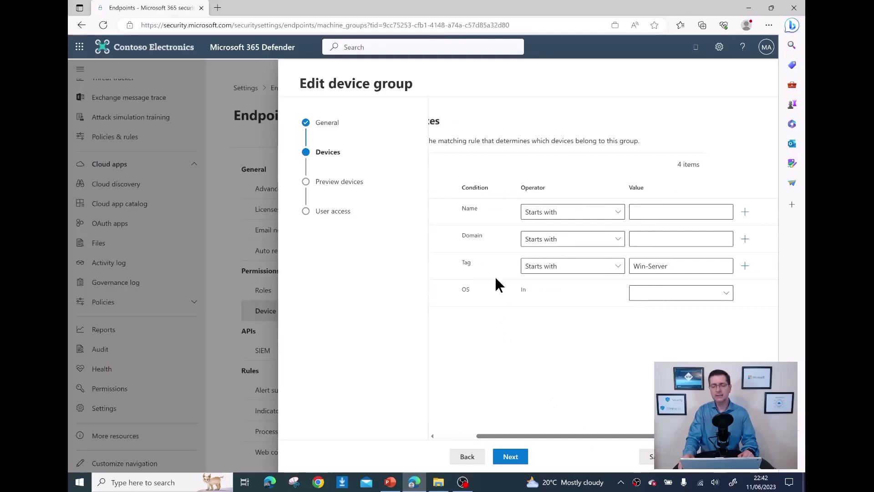
pyautogui.click(619, 268)
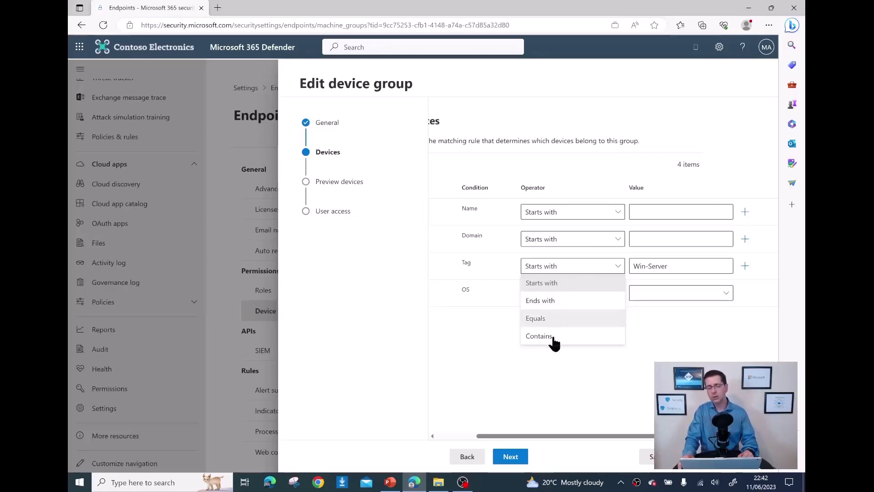
pyautogui.click(669, 336)
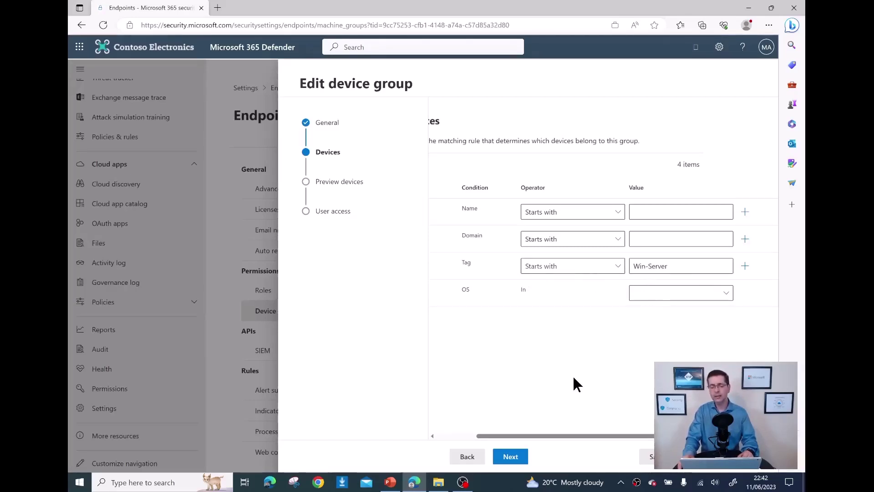
# Preview the devices matching the Win-Server group, then close the group editor and deselect the group.
pyautogui.click(509, 463)
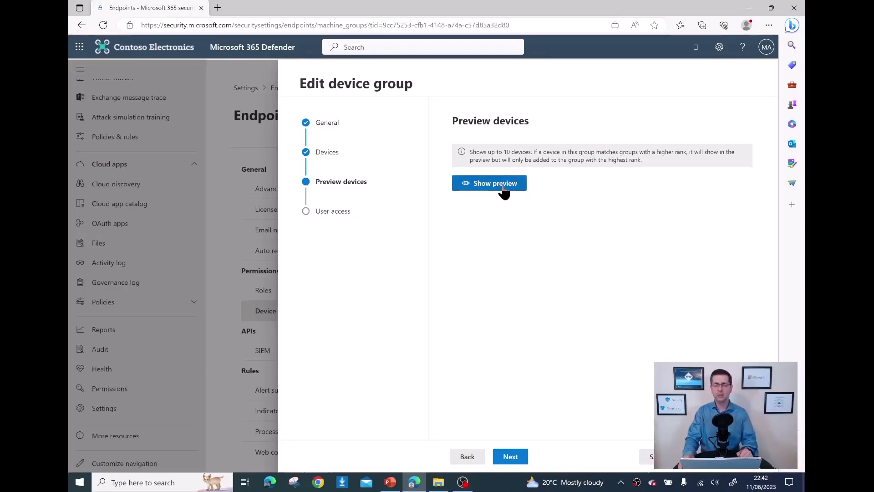
pyautogui.click(503, 189)
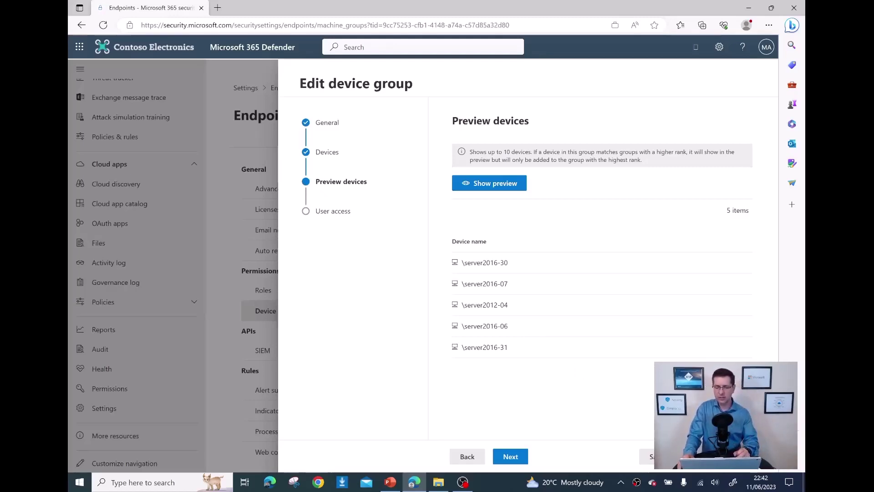
pyautogui.click(656, 456)
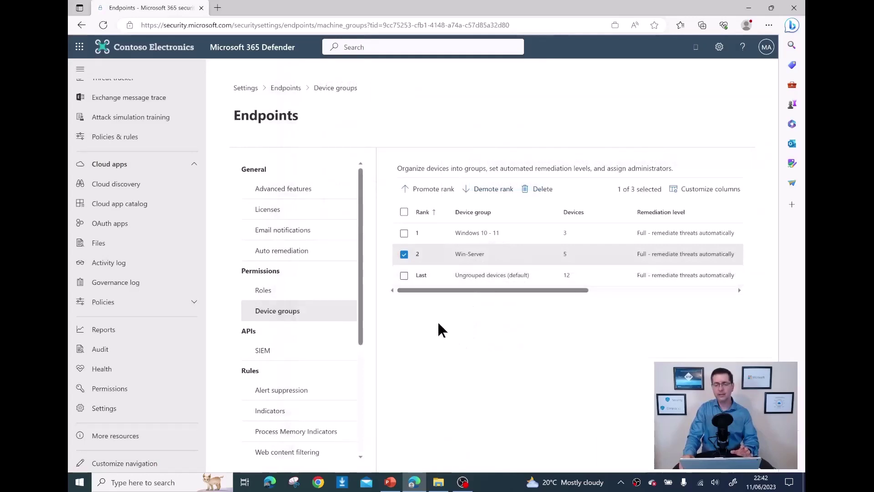
pyautogui.click(404, 255)
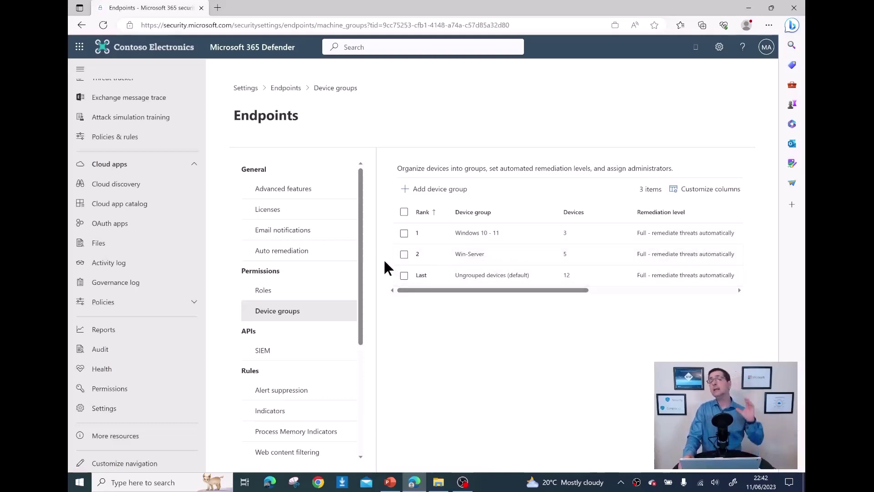
# Open the faceb00k.com URL/domain indicator and review its response action, alert details and organizational scope.
pyautogui.moveTo(362, 245); pyautogui.dragTo(361, 365)
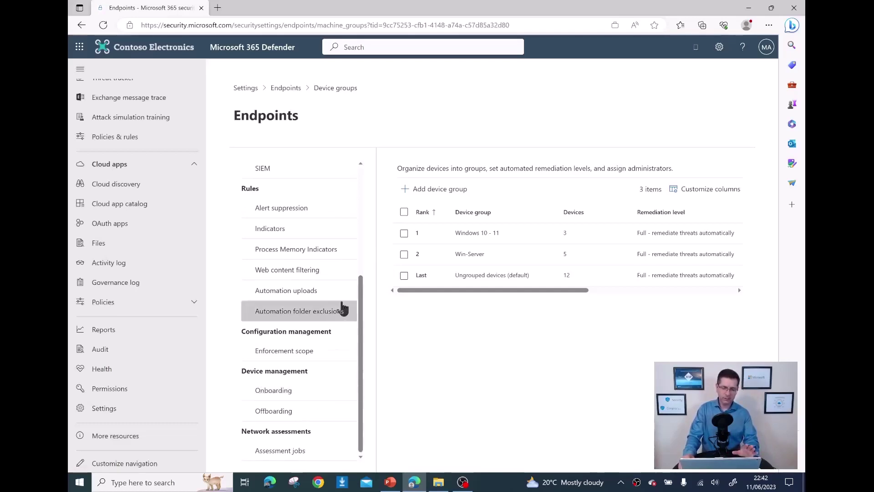
pyautogui.click(288, 237)
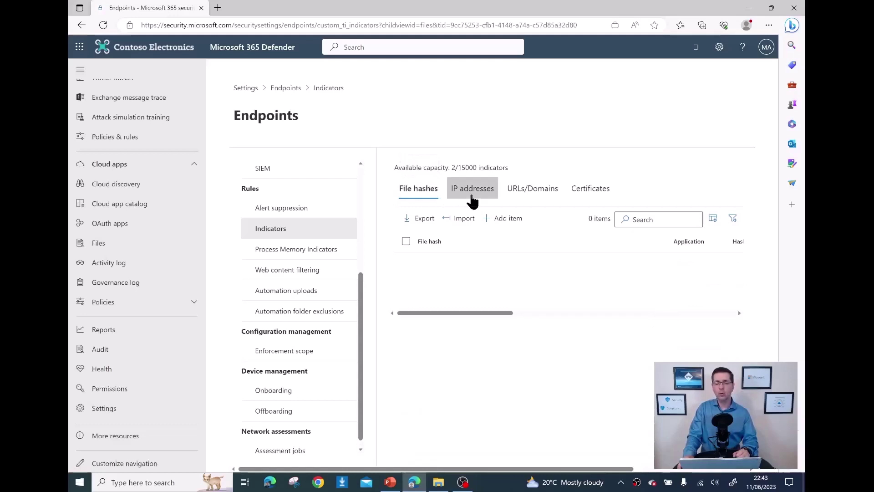
pyautogui.click(523, 194)
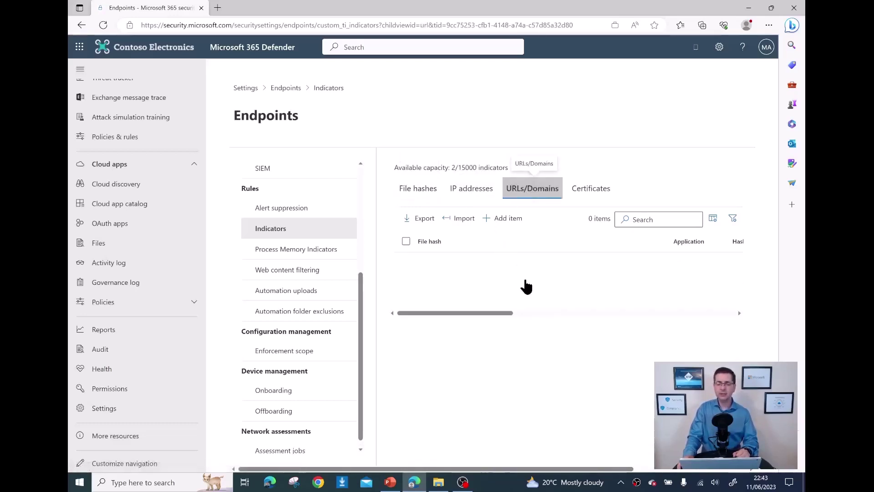
pyautogui.click(526, 196)
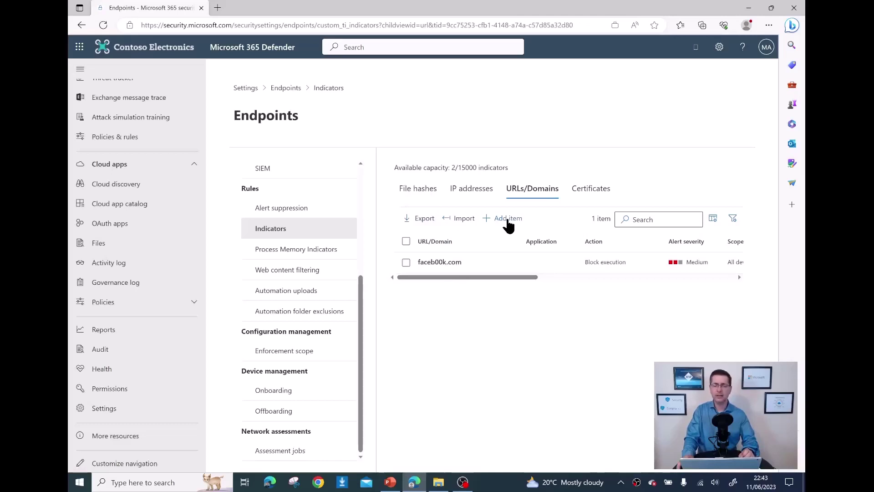
pyautogui.click(452, 264)
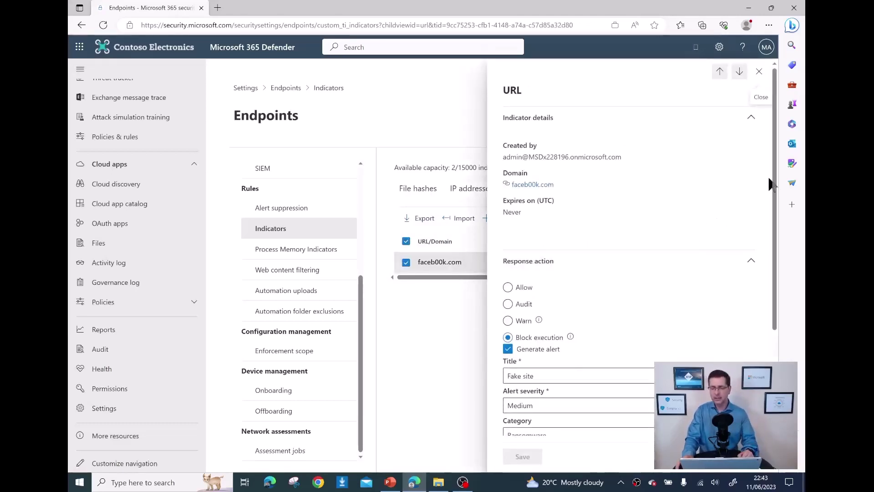
pyautogui.scroll(-1, 777, 195)
pyautogui.moveTo(777, 195); pyautogui.dragTo(778, 244)
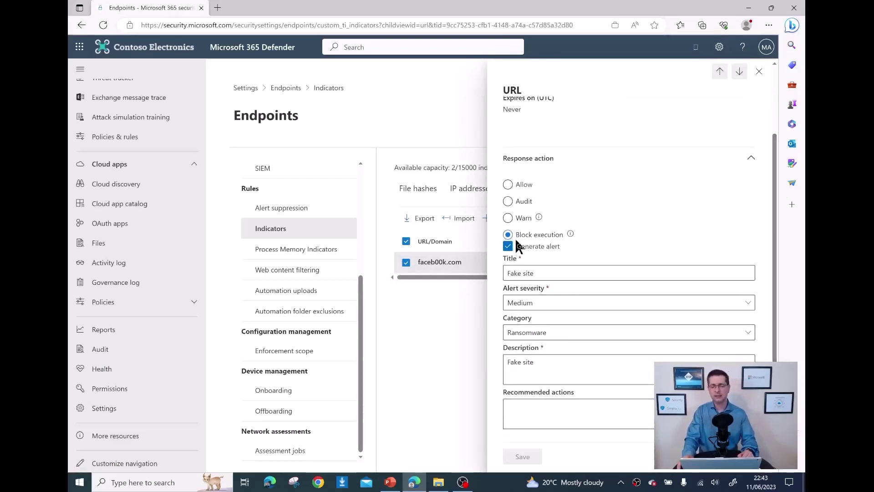
pyautogui.moveTo(776, 245); pyautogui.dragTo(771, 325)
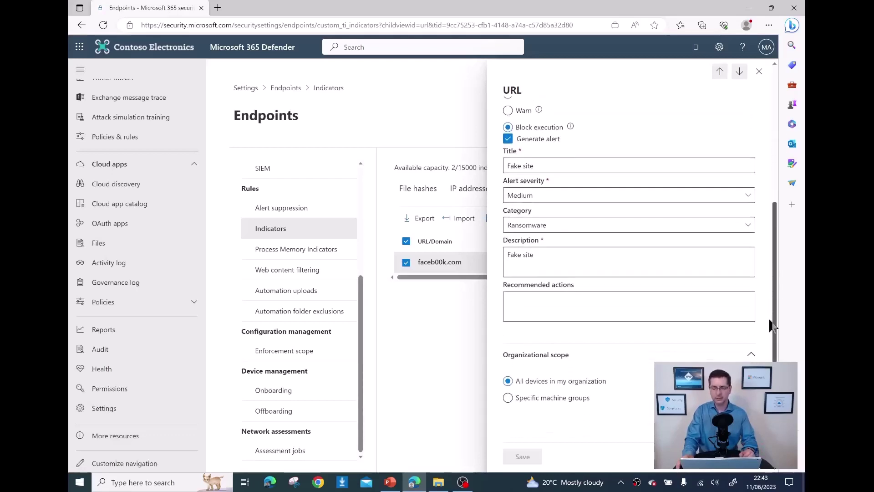
# Limit the faceb00k.com indicator's organizational scope to the Win-Server machine group and save the indicator.
pyautogui.click(509, 399)
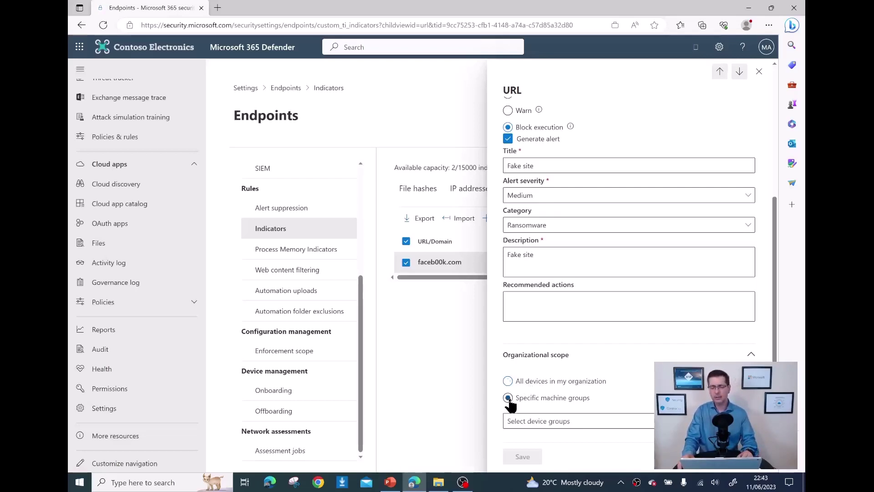
pyautogui.scroll(-1, 546, 404)
pyautogui.click(551, 400)
pyautogui.click(555, 365)
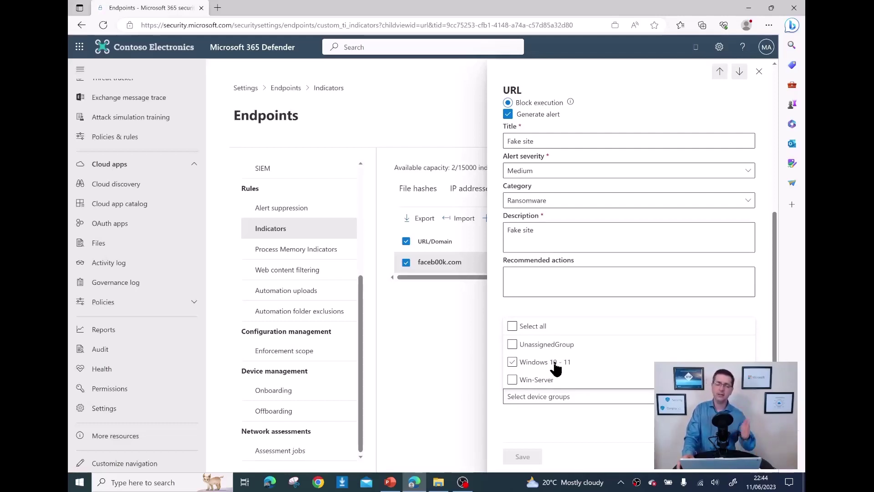
pyautogui.click(555, 366)
pyautogui.click(528, 385)
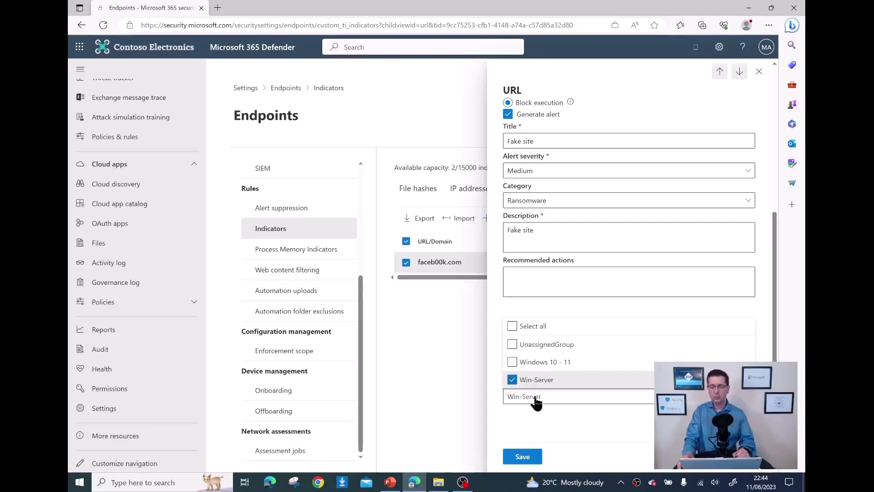
pyautogui.click(522, 460)
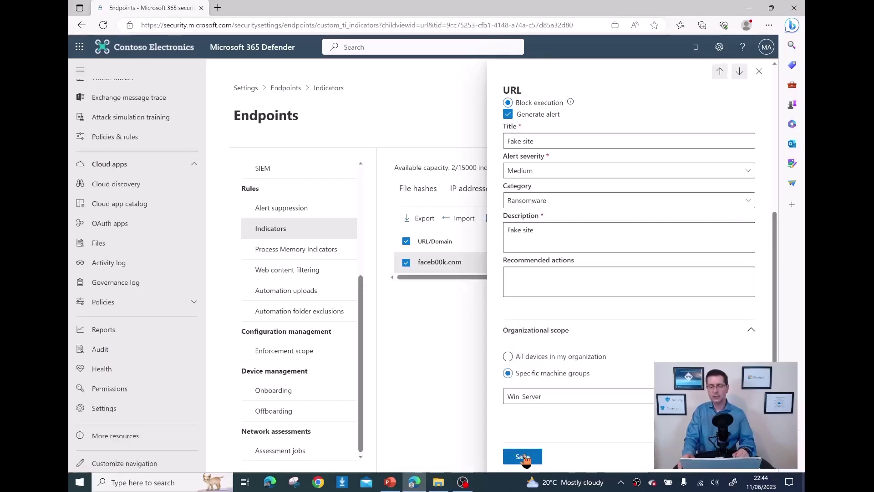
pyautogui.click(523, 457)
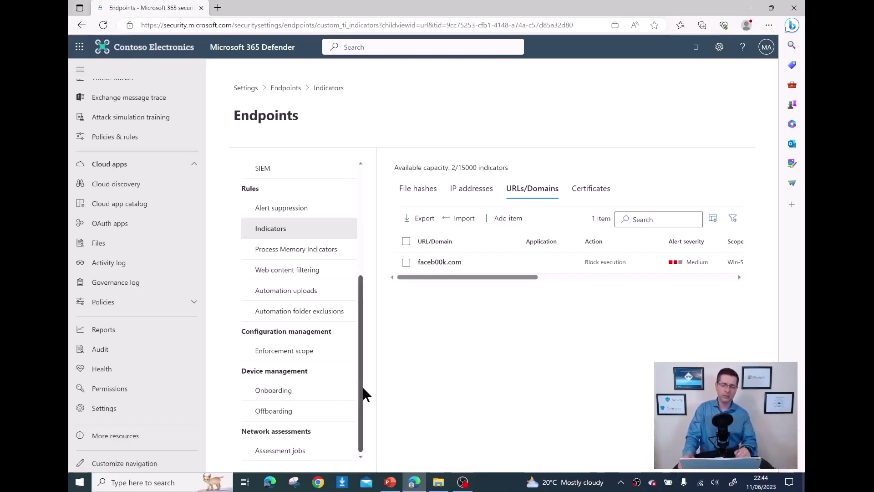
# Review the device group, alert severity and recipients of the New Alert on Servers email notification rule, and close it.
pyautogui.moveTo(363, 392); pyautogui.dragTo(353, 236)
pyautogui.click(301, 241)
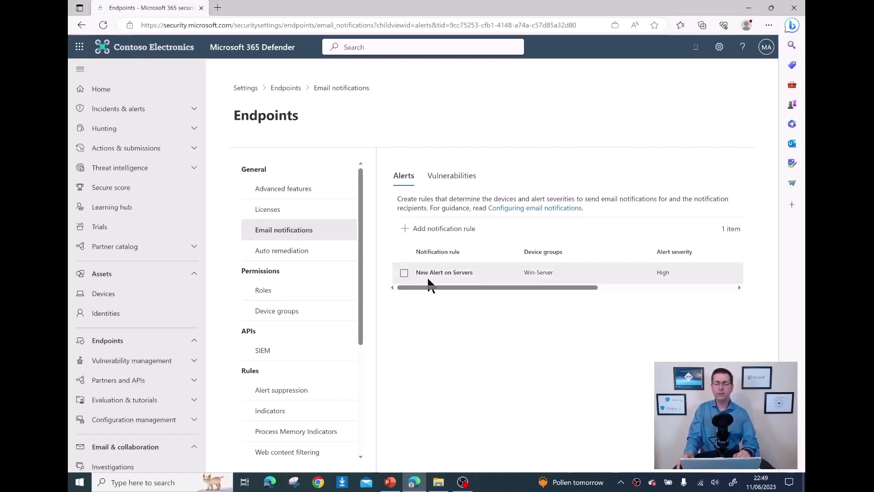
pyautogui.click(452, 272)
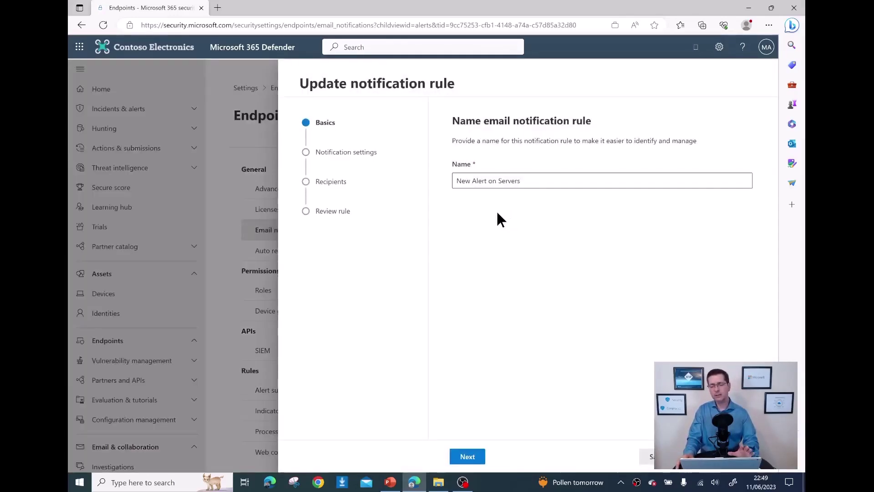
pyautogui.click(468, 457)
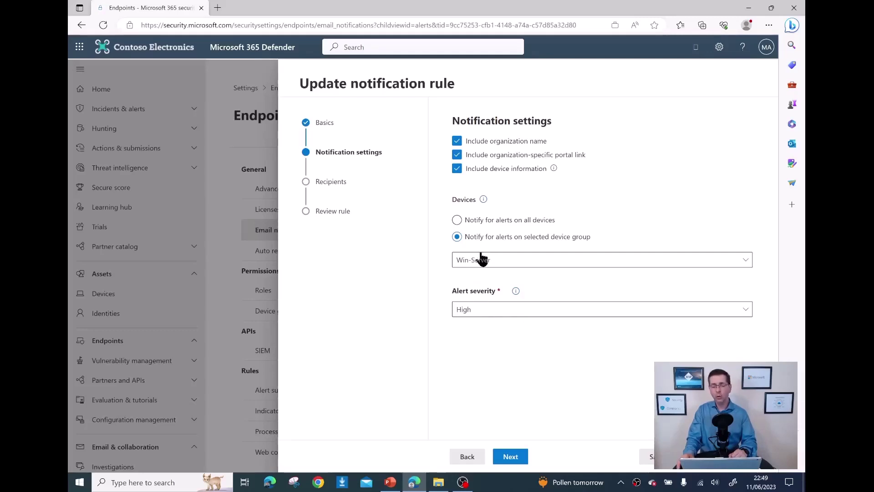
pyautogui.click(496, 262)
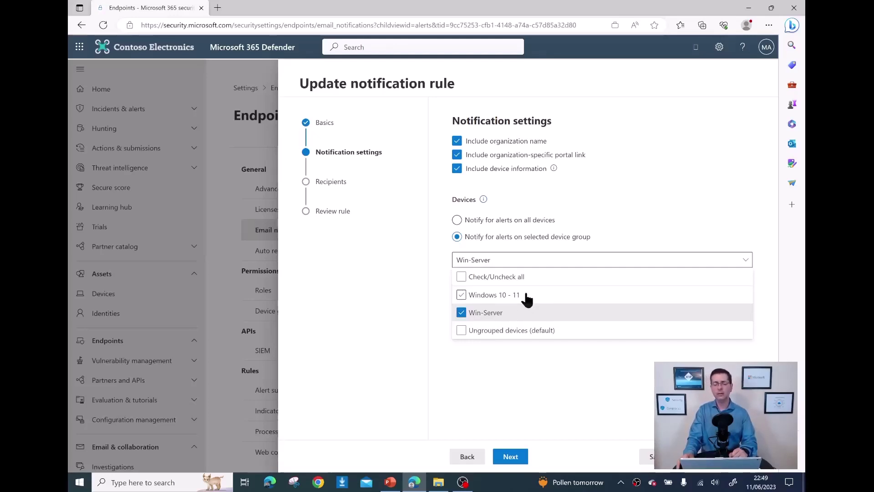
pyautogui.click(526, 361)
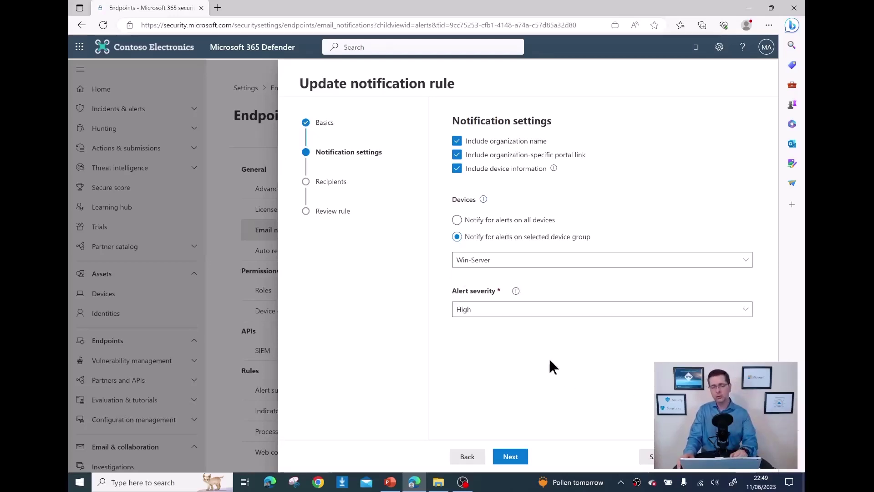
pyautogui.click(510, 457)
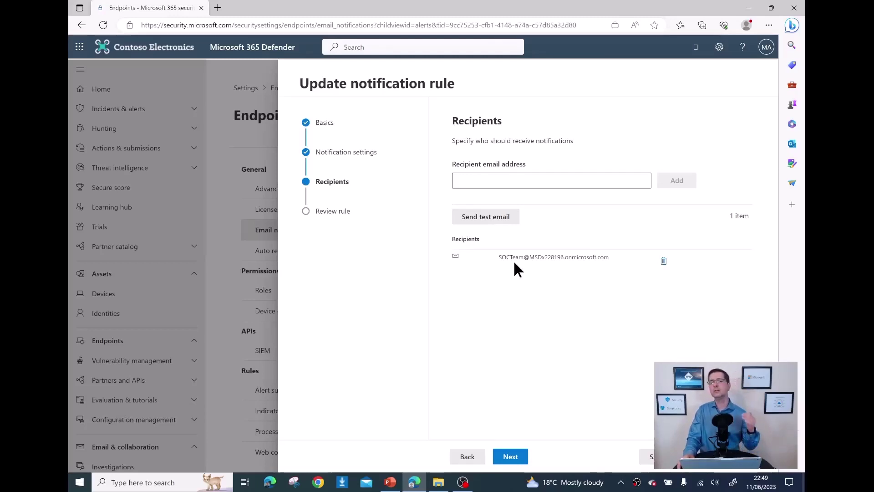
pyautogui.click(653, 456)
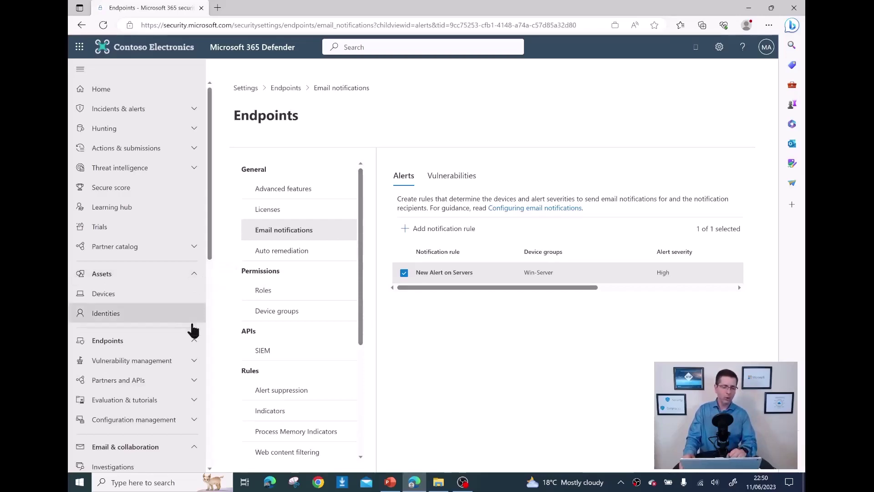
# Open the Vulnerability Management dashboard and examine its exposure score, device score and exposure distribution.
pyautogui.scroll(-1, 188, 356)
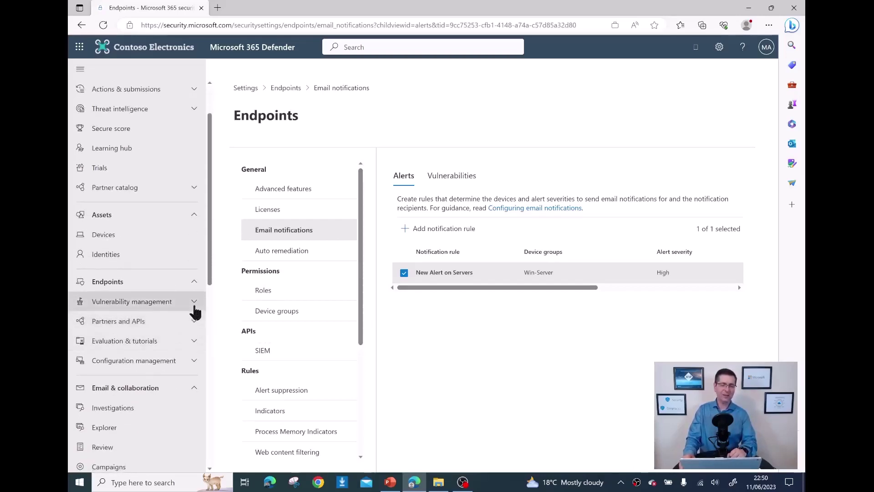
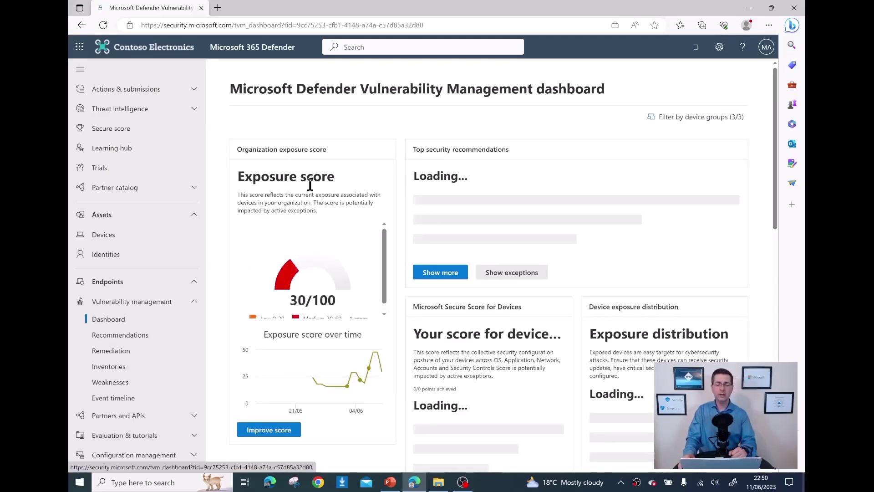
pyautogui.scroll(-3, 487, 399)
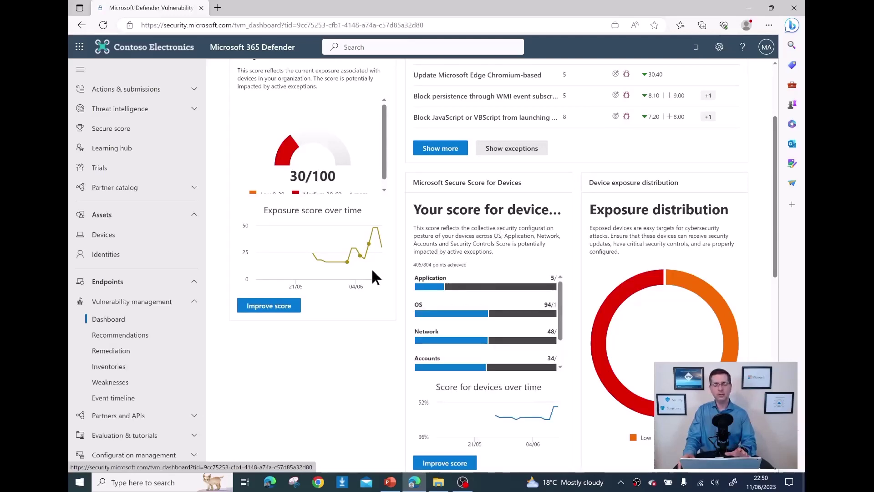
pyautogui.scroll(3, 384, 292)
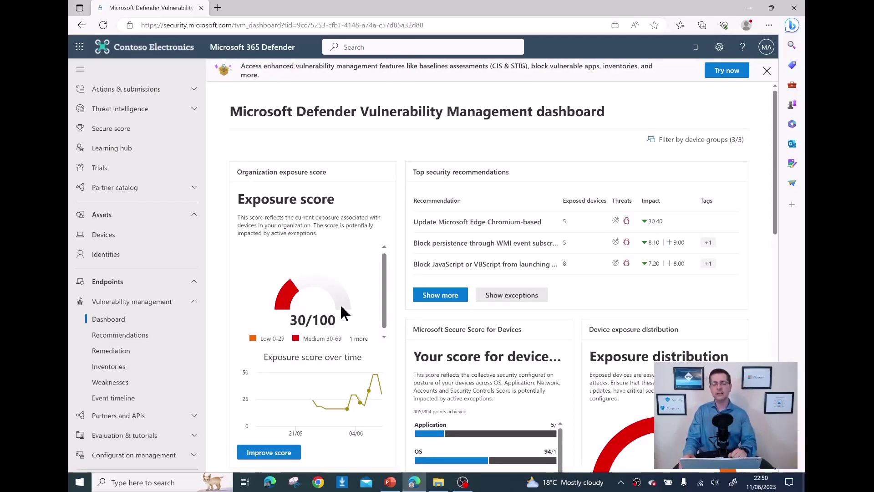
pyautogui.scroll(-3, 472, 328)
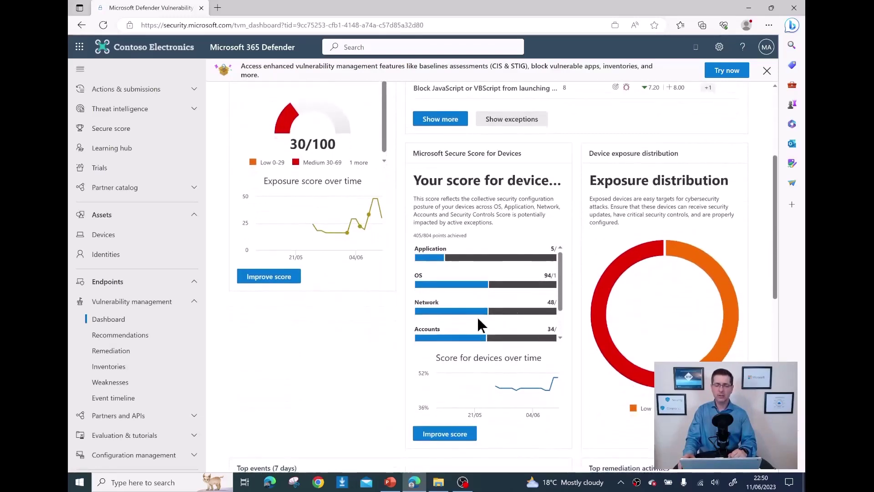
# Filter the Vulnerability Management dashboard by device groups so that only the Windows 10 - 11 group is included.
pyautogui.moveTo(508, 285)
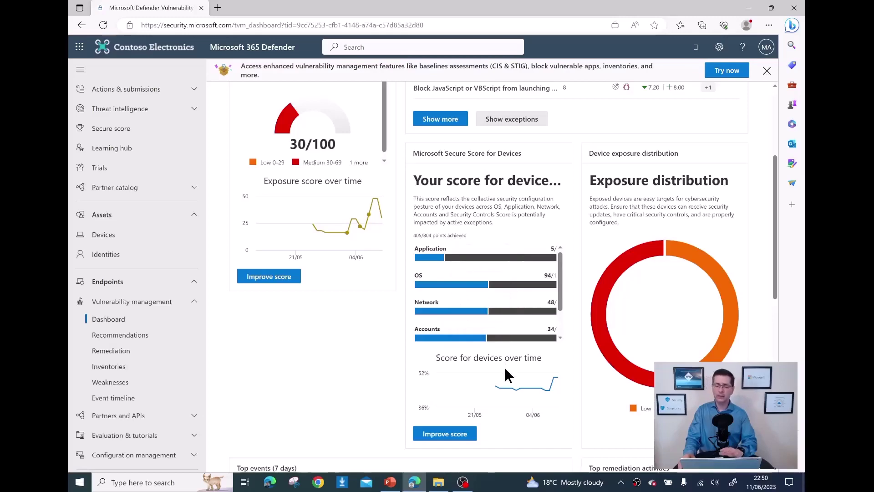
pyautogui.moveTo(516, 391)
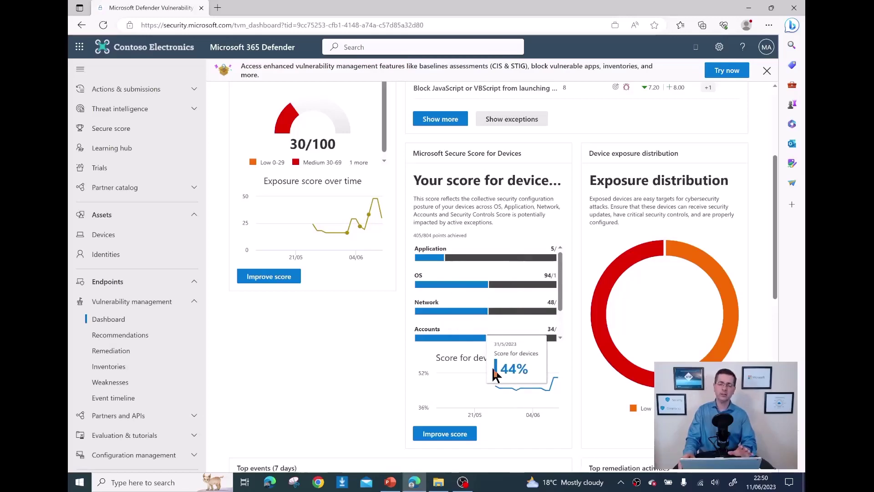
pyautogui.scroll(1, 780, 219)
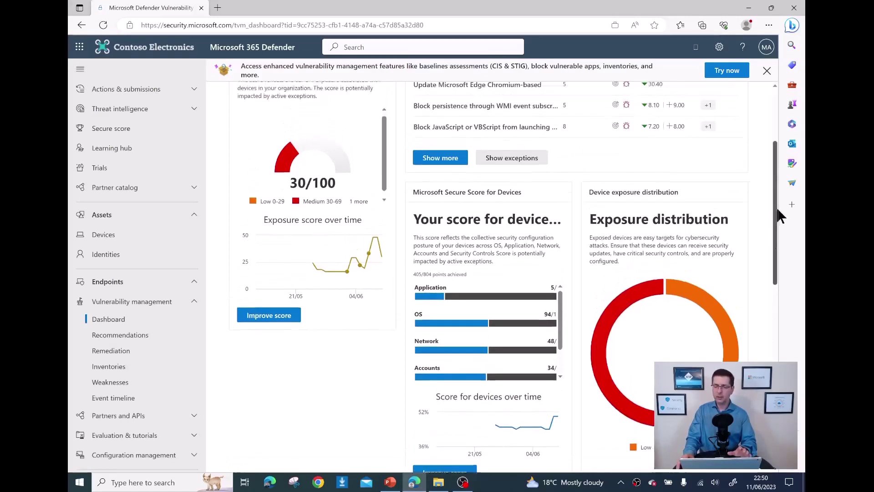
pyautogui.scroll(3, 779, 213)
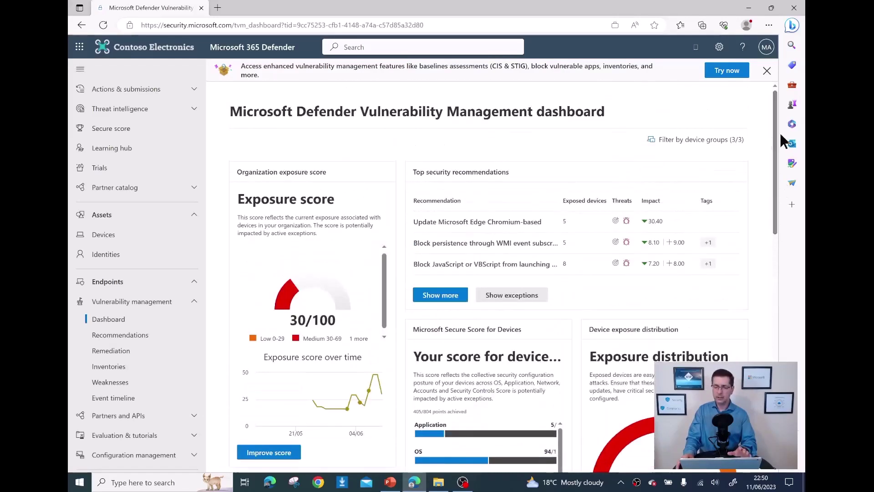
pyautogui.click(690, 142)
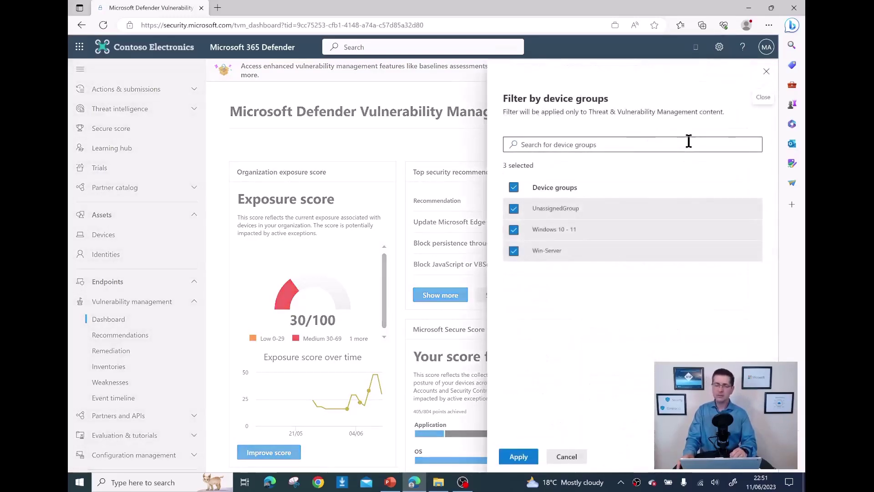
pyautogui.click(518, 186)
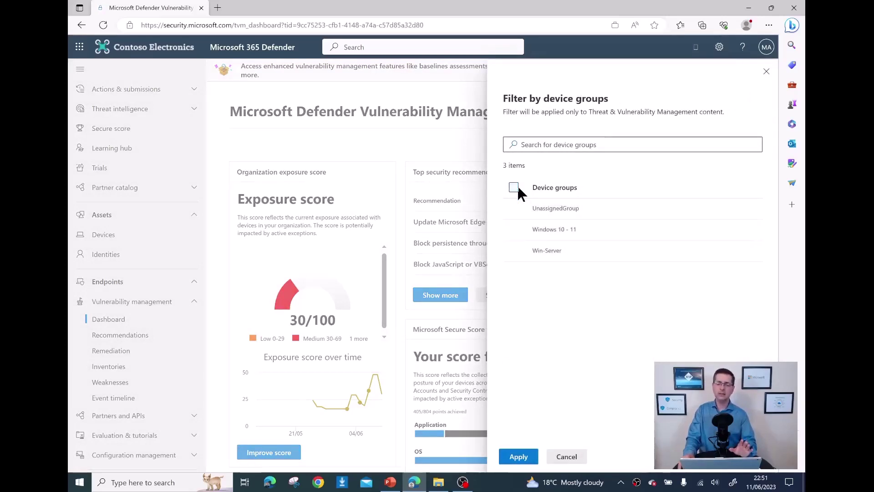
pyautogui.click(514, 230)
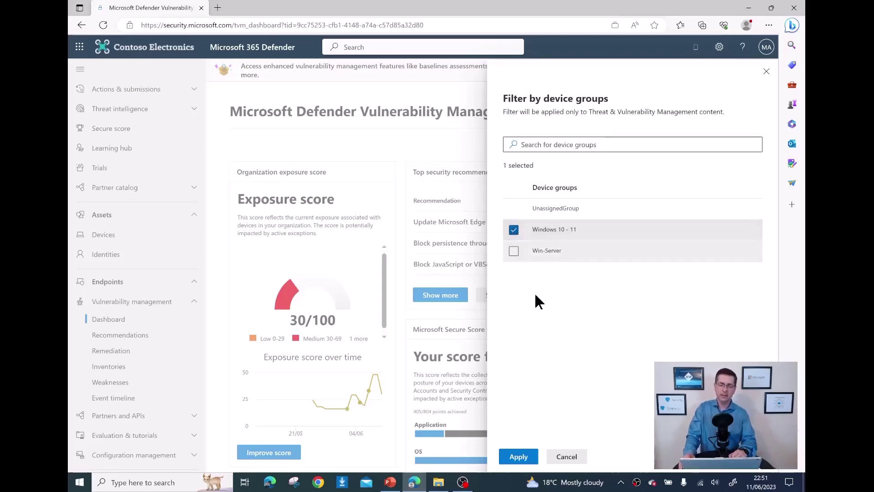
pyautogui.click(511, 456)
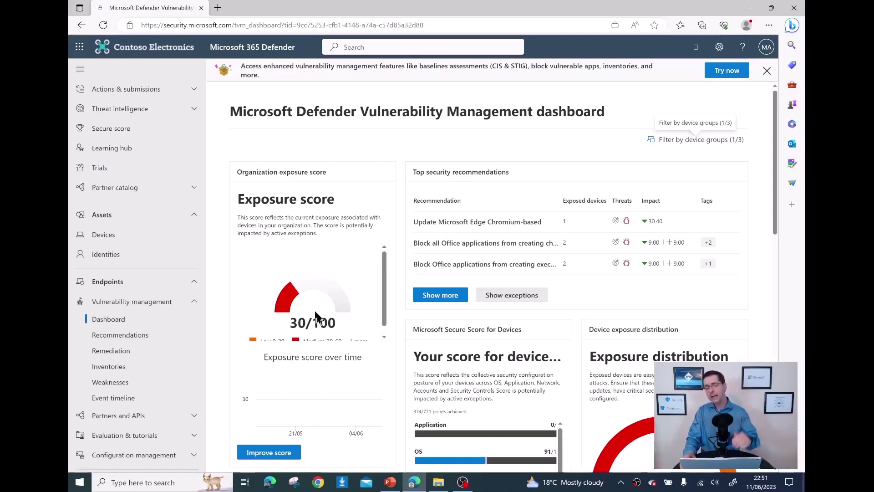
pyautogui.scroll(-1, 321, 322)
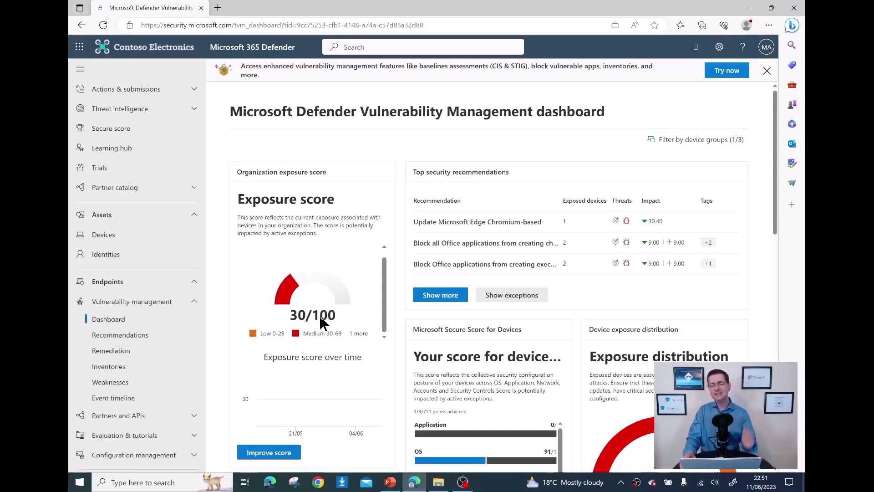